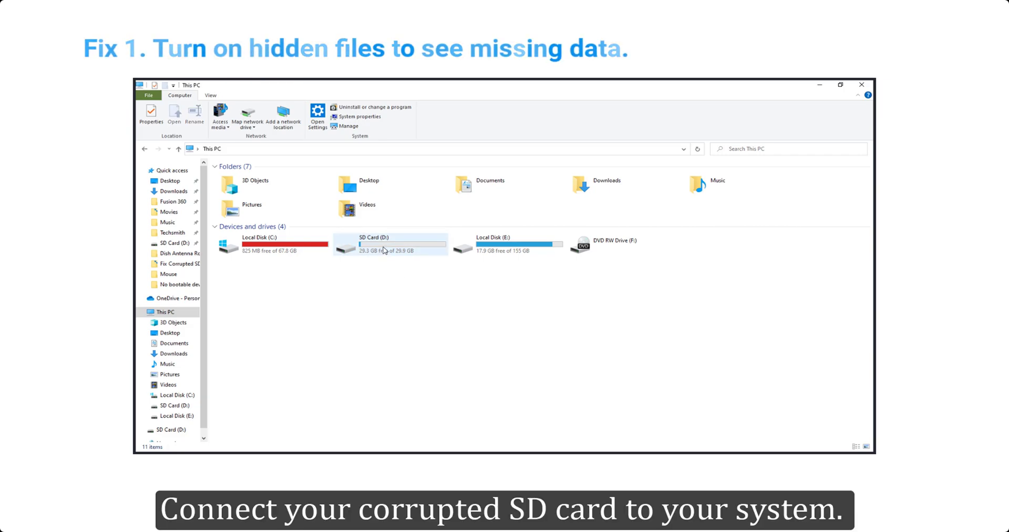
On SD Card (D:), turn on Show hidden files and turn off Hide protected operating system files in Folder Options
click(384, 251)
double_click(385, 251)
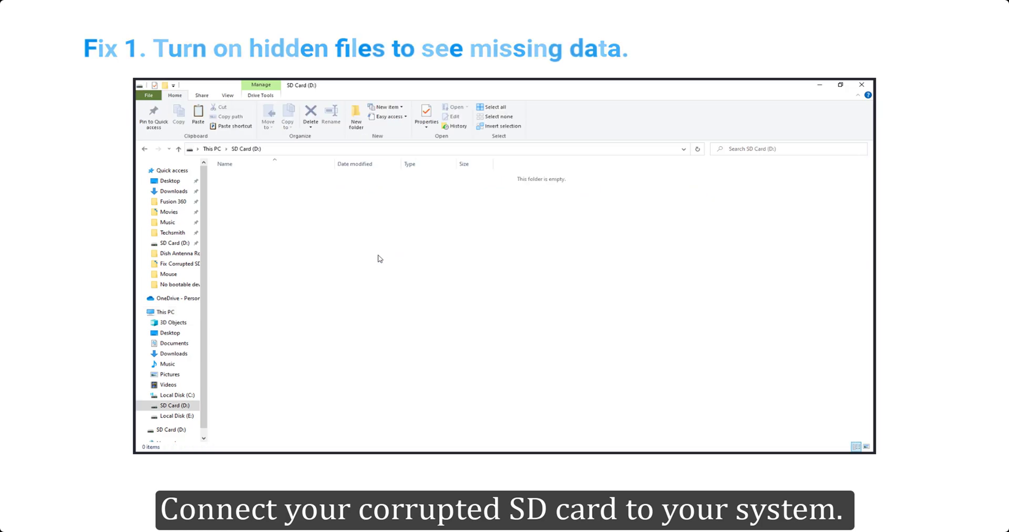
click(227, 95)
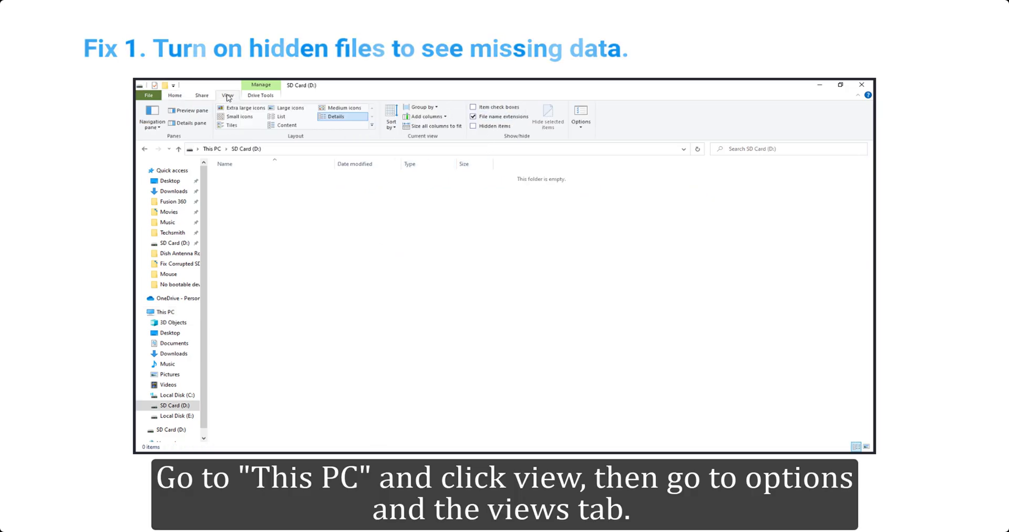
click(581, 109)
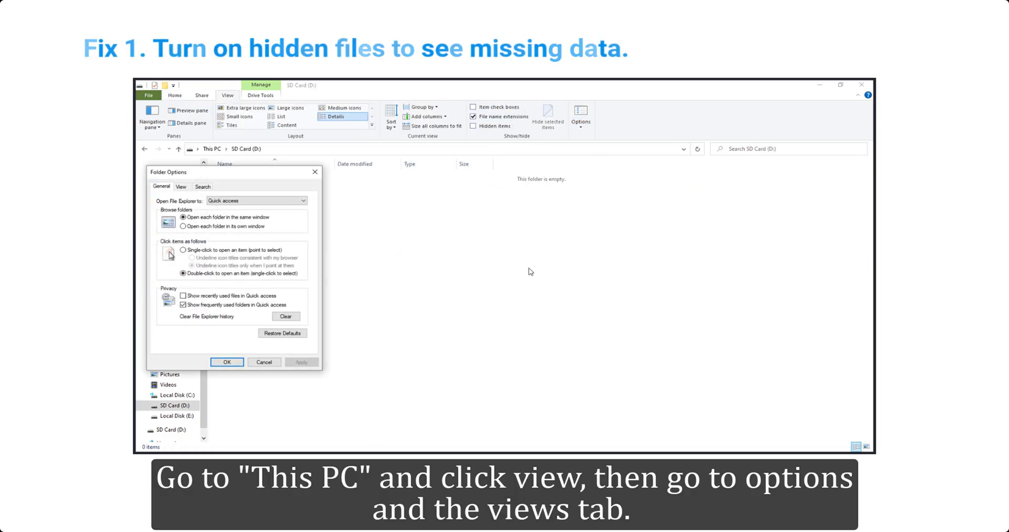
click(181, 187)
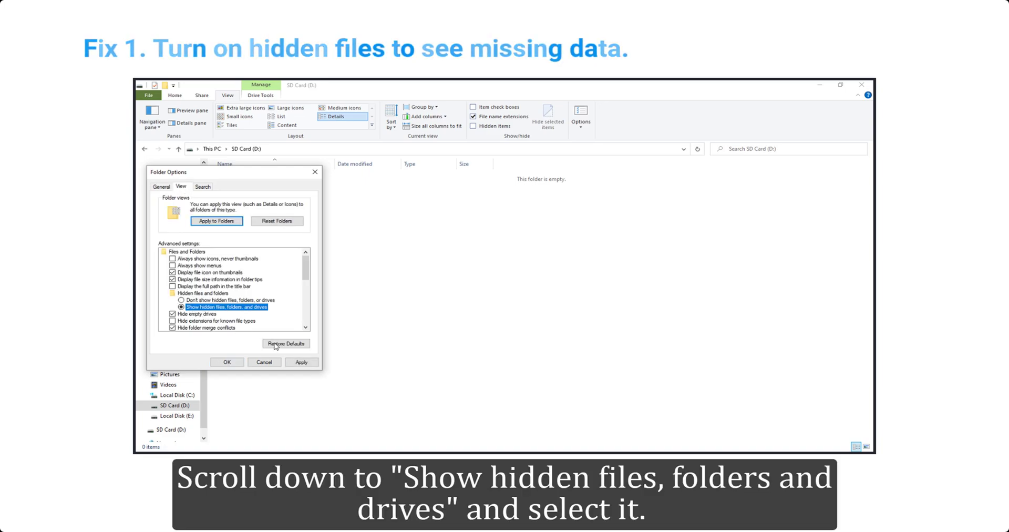
click(305, 327)
click(306, 327)
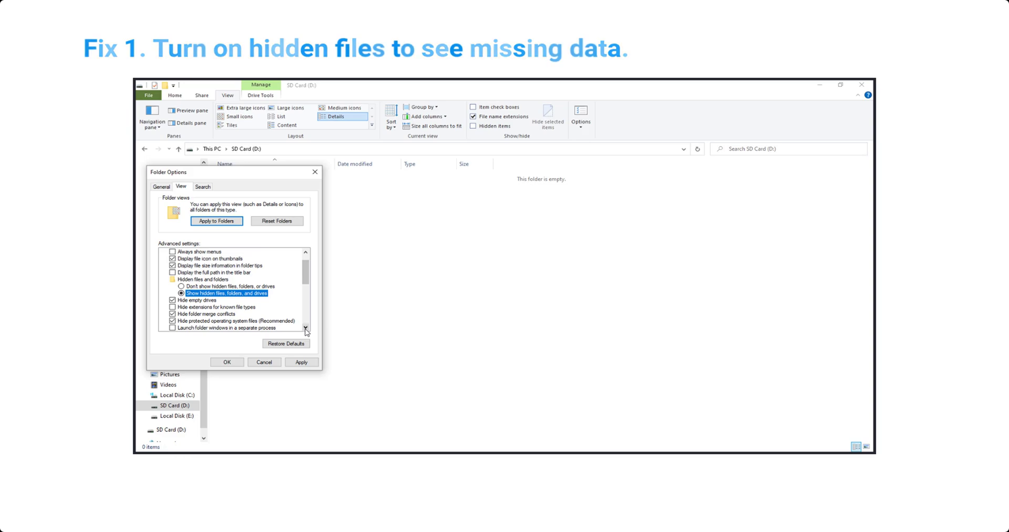
click(172, 321)
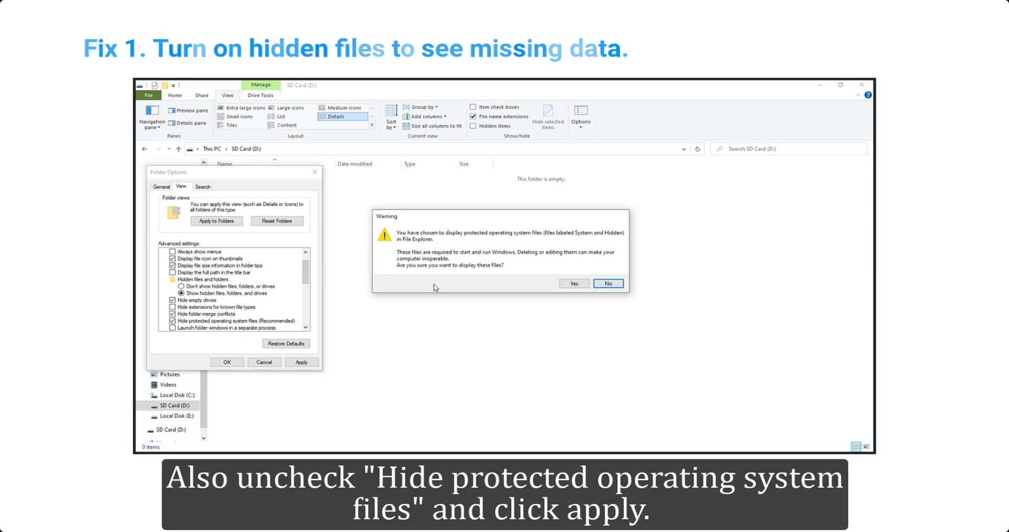
click(574, 284)
click(301, 363)
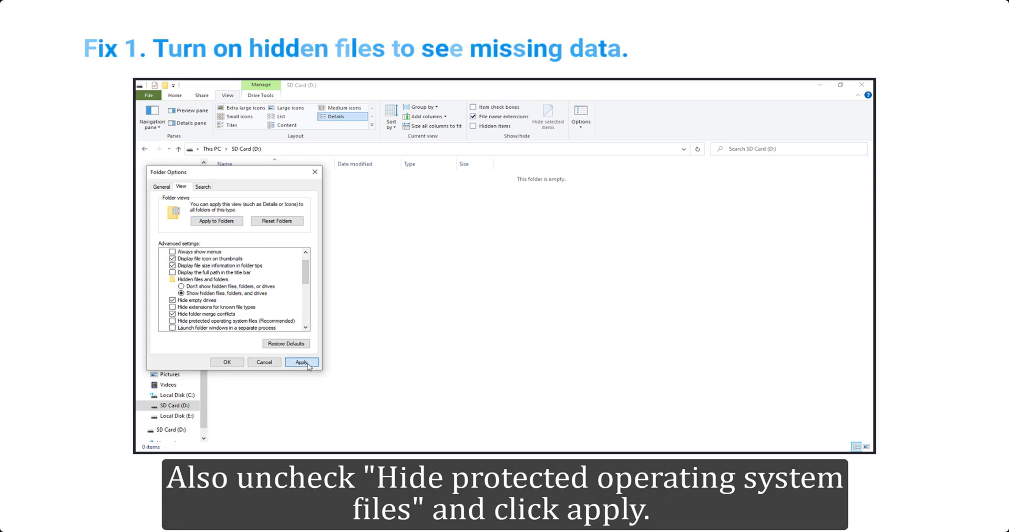
click(229, 362)
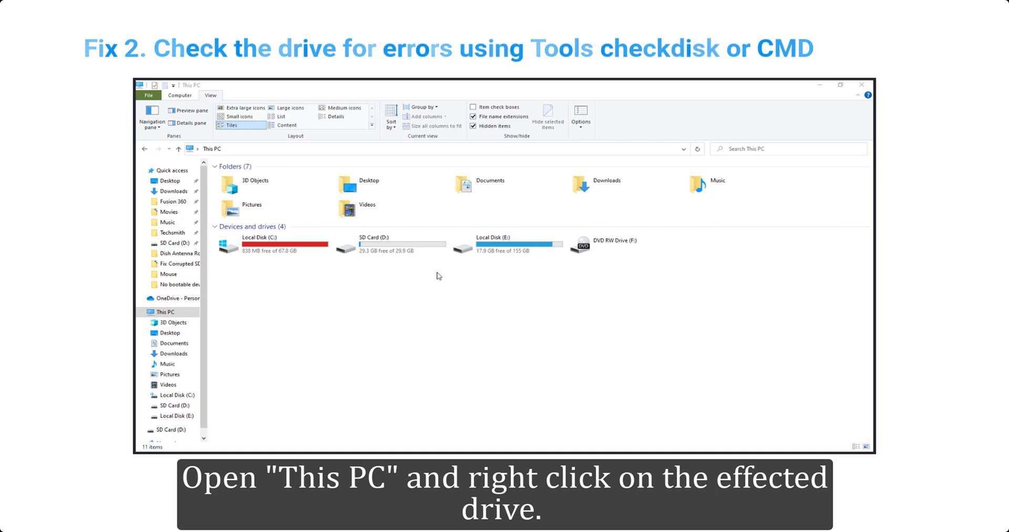
Run Check > Scan and repair drive on SD Card (D:) from its Properties Tools tab
click(411, 254)
right_click(410, 254)
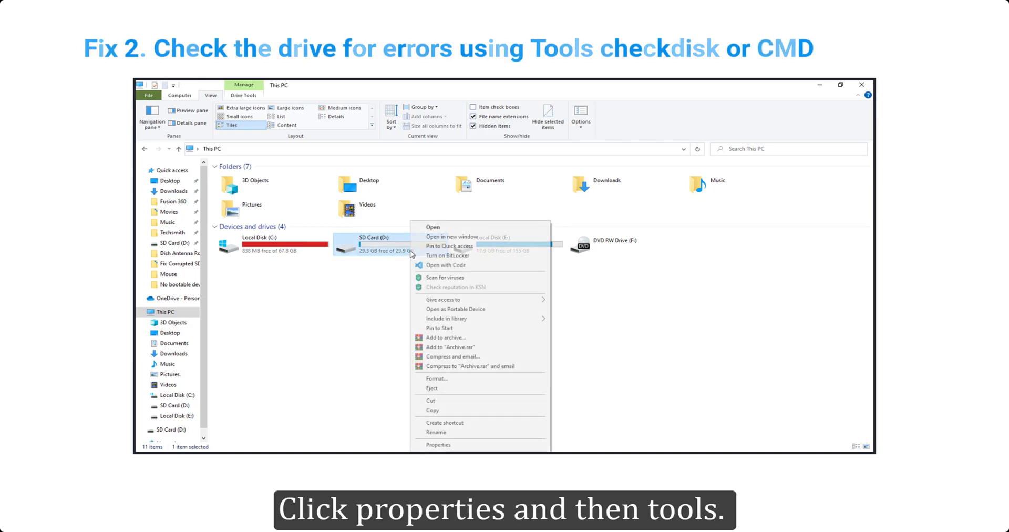
click(437, 446)
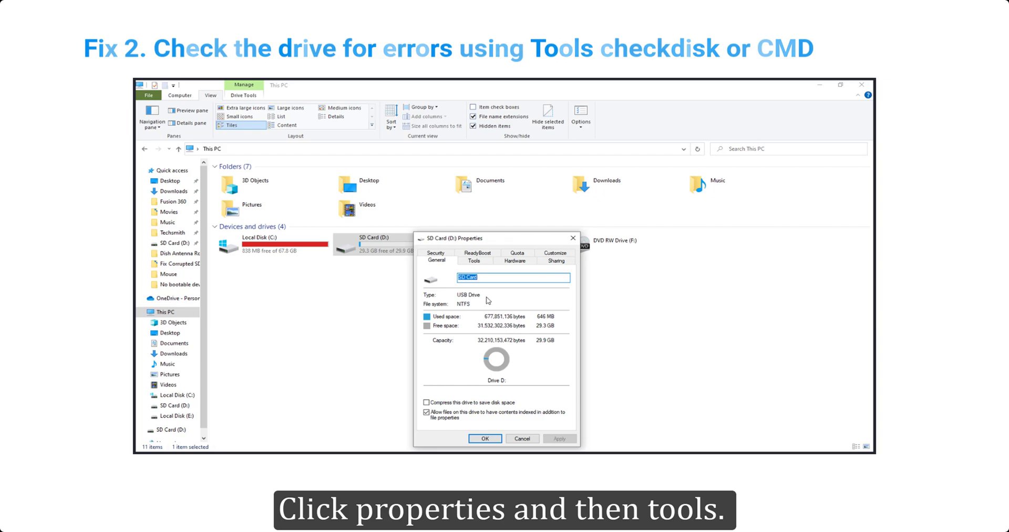
click(489, 259)
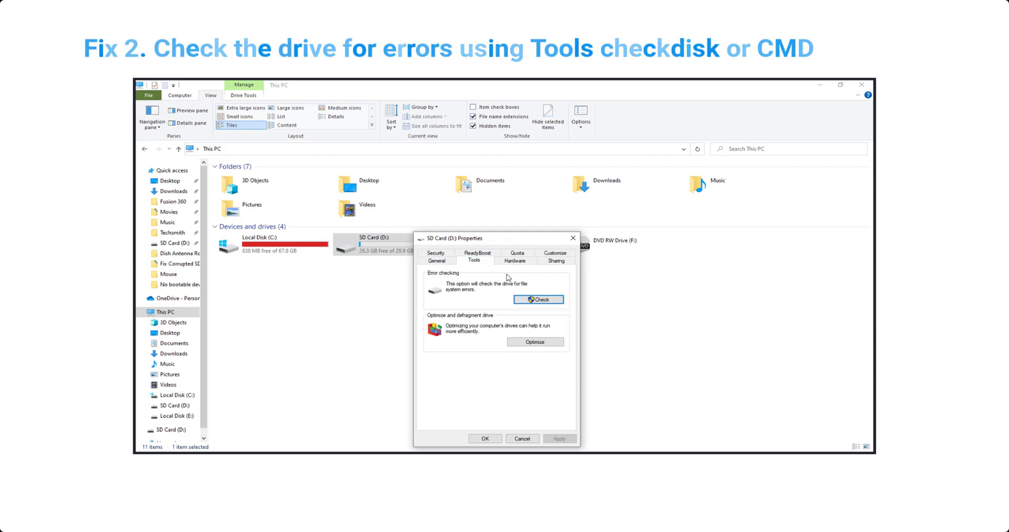
click(529, 299)
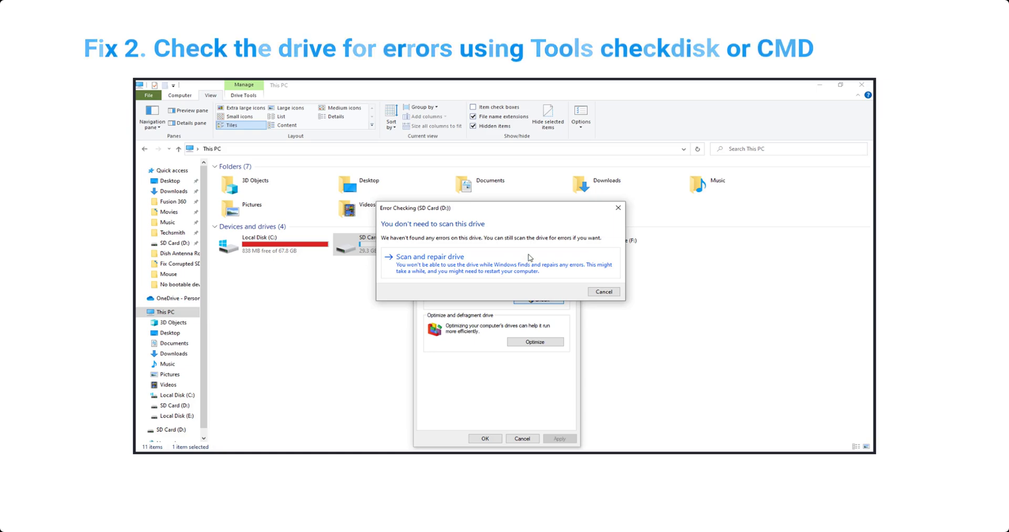
click(530, 257)
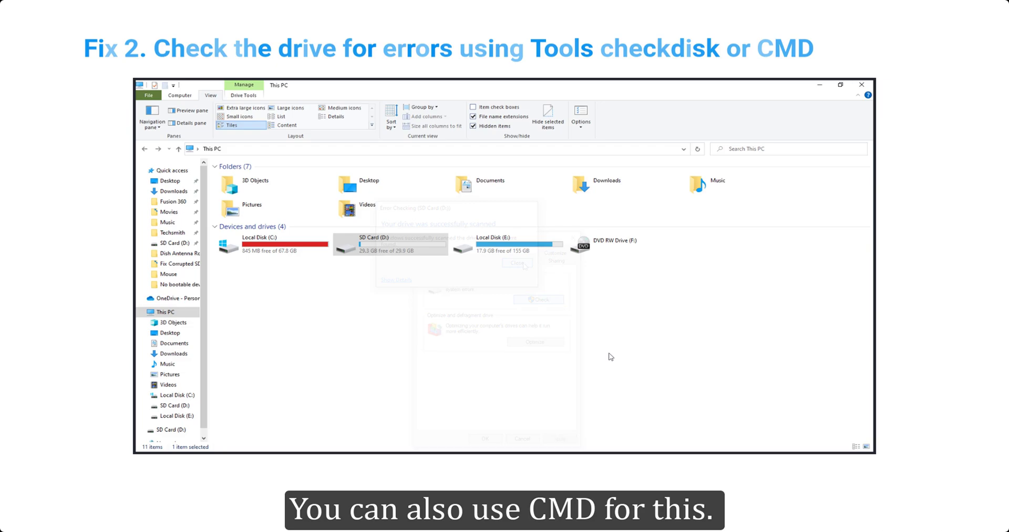
Run chkdsk d: /f in a Command Prompt opened as administrator
key(super)
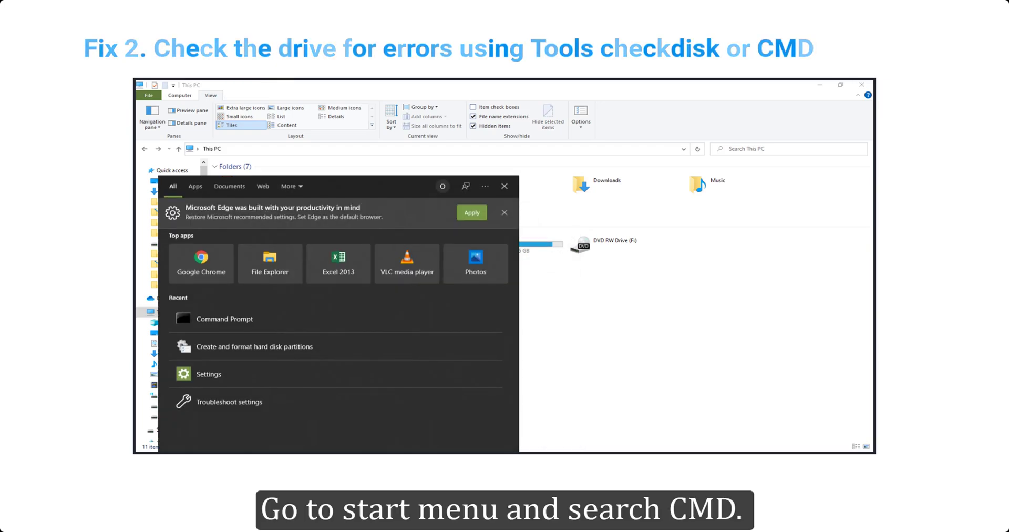
text(cmd)
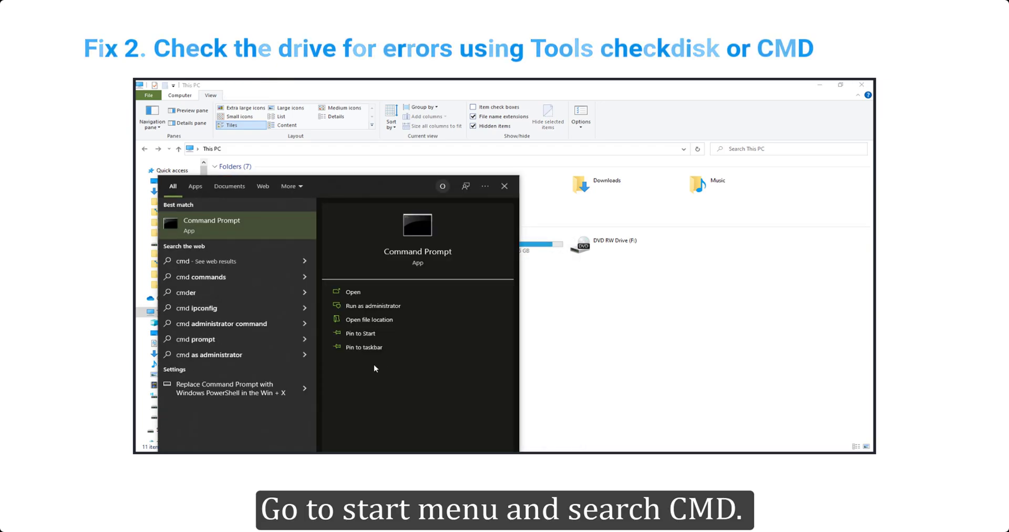
click(392, 307)
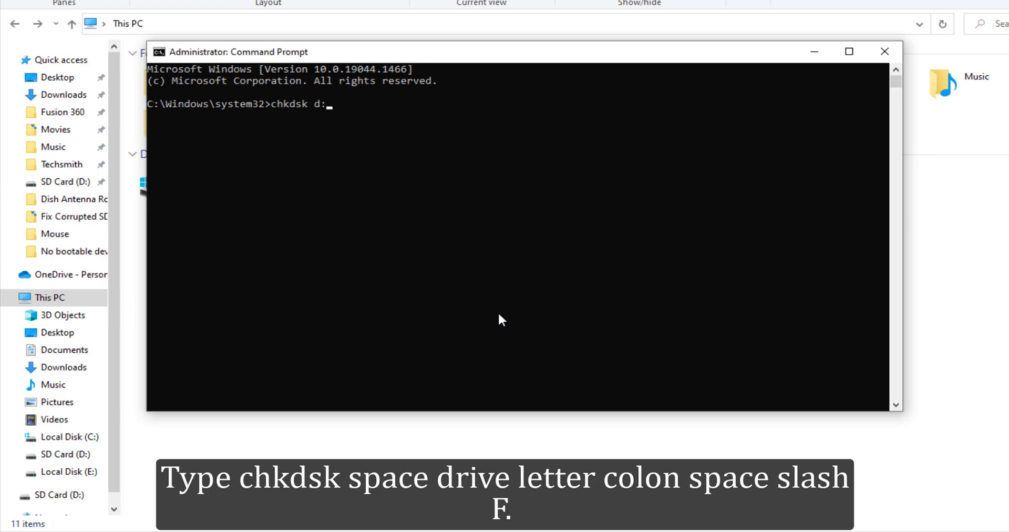
text(chkdsk d: /f)
key(Return)
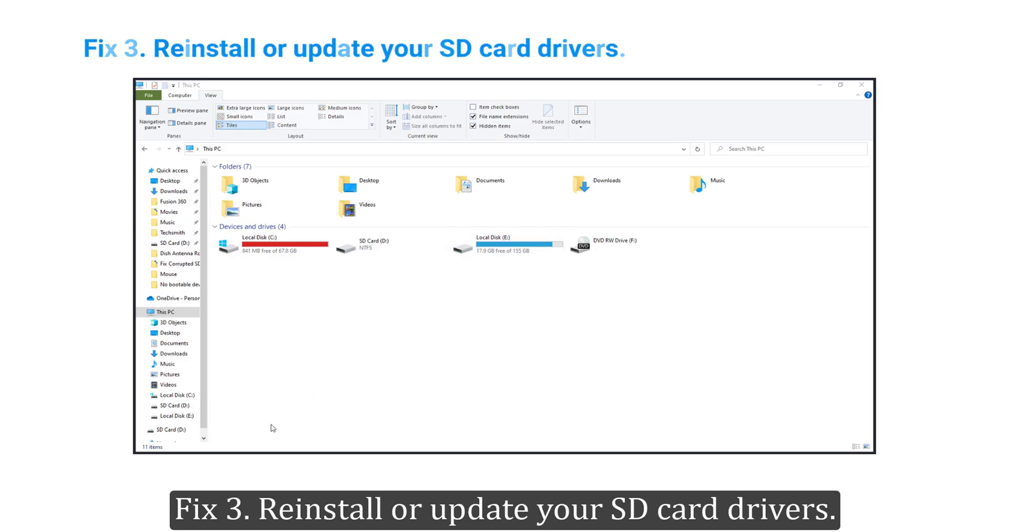
In Device Manager, let Windows search automatically for a USB Mass Storage Device driver; the best one is already installed
key(super)
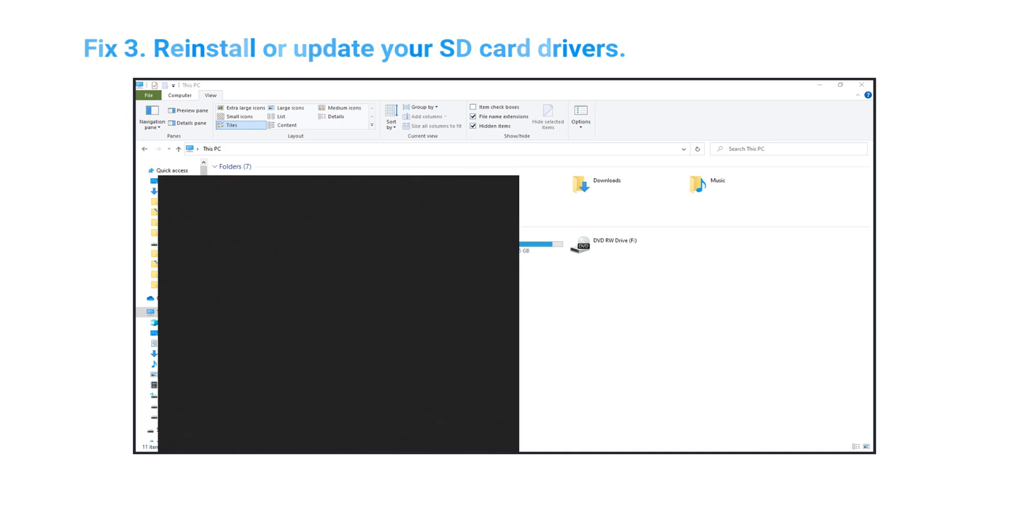
text(devi)
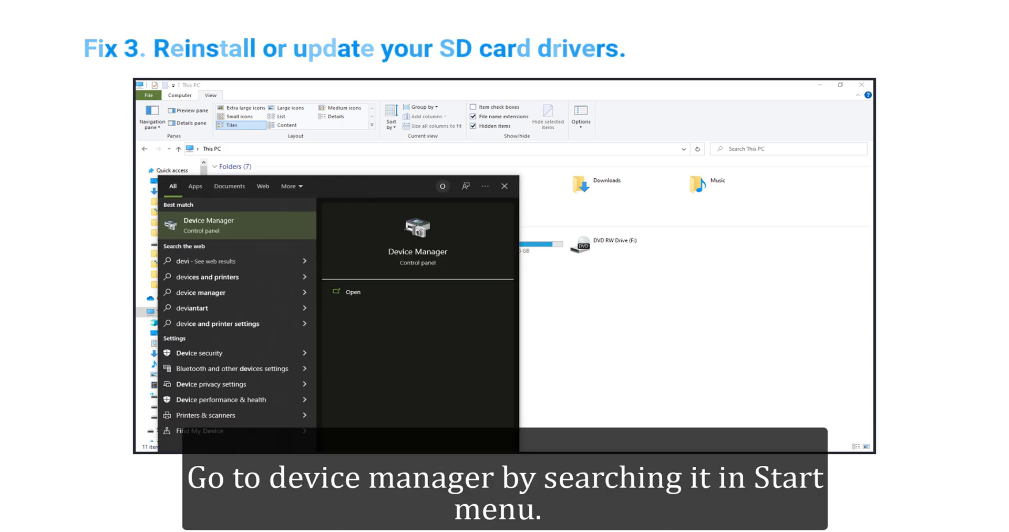
text(ce manager)
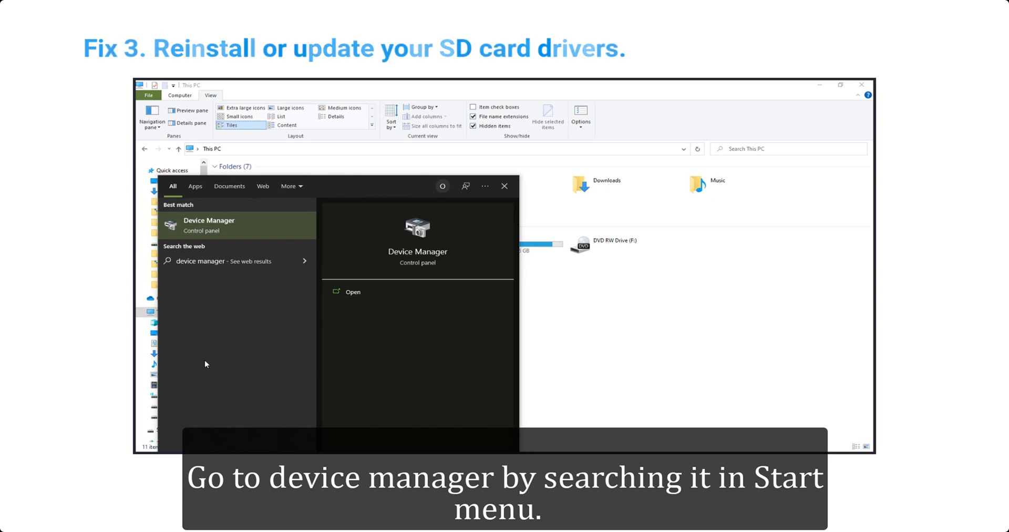
click(248, 229)
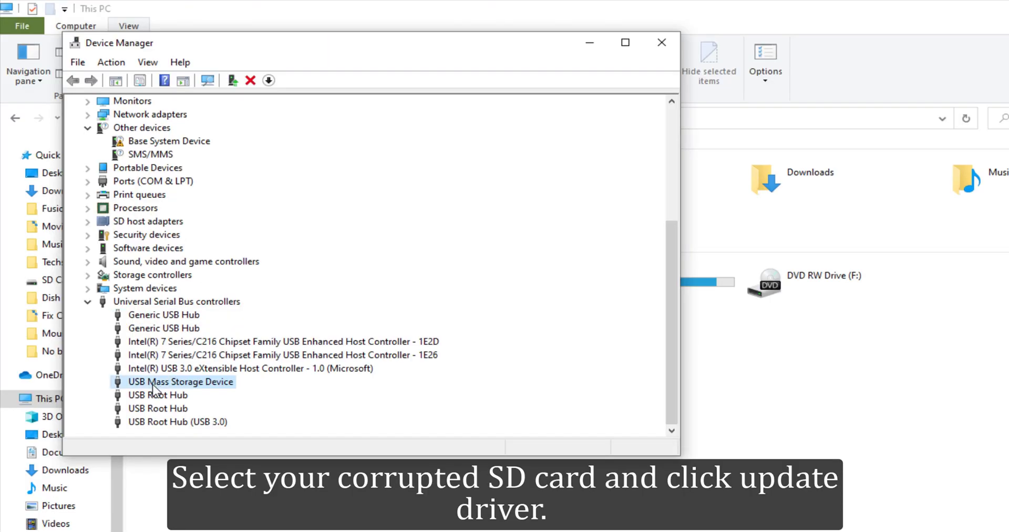
right_click(153, 385)
click(183, 398)
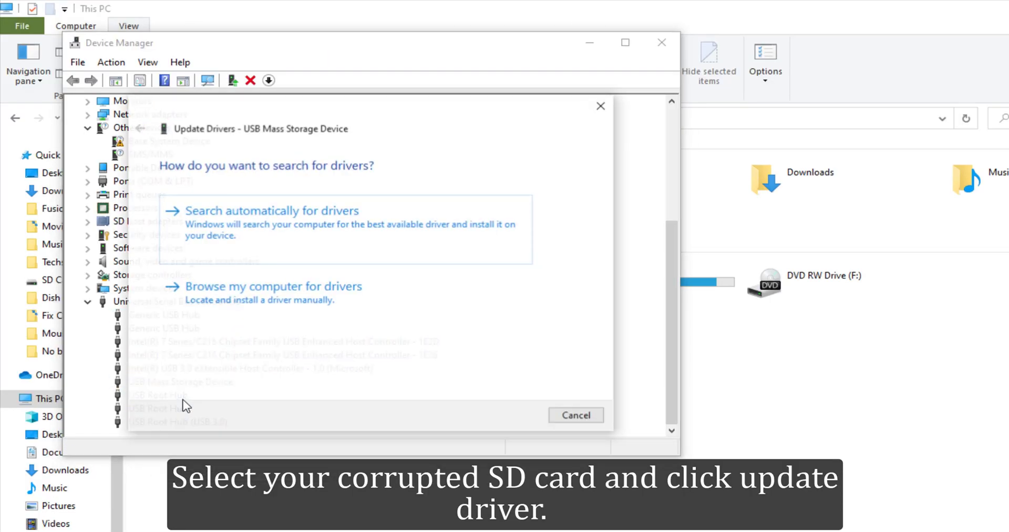
click(345, 237)
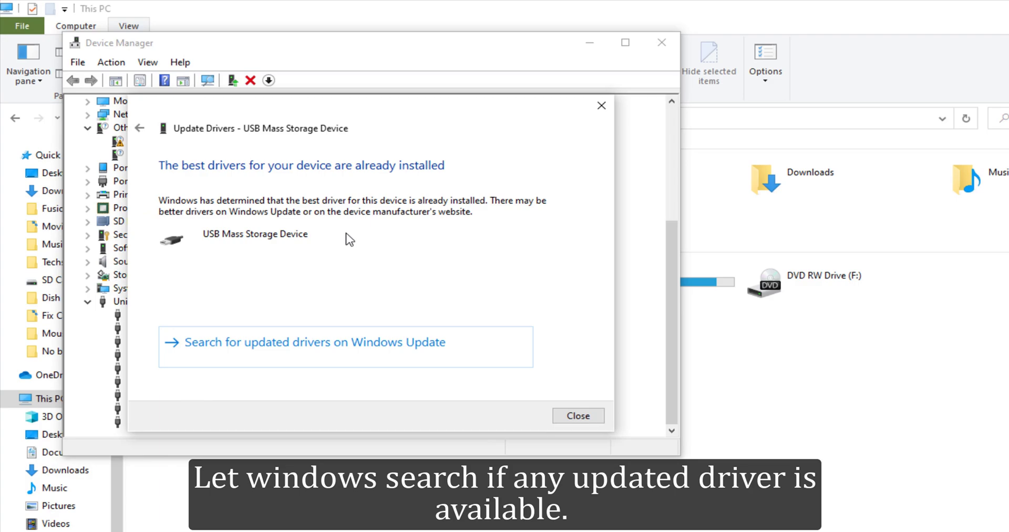
click(578, 416)
Uninstall the USB Mass Storage Device, then scan for hardware changes
right_click(204, 382)
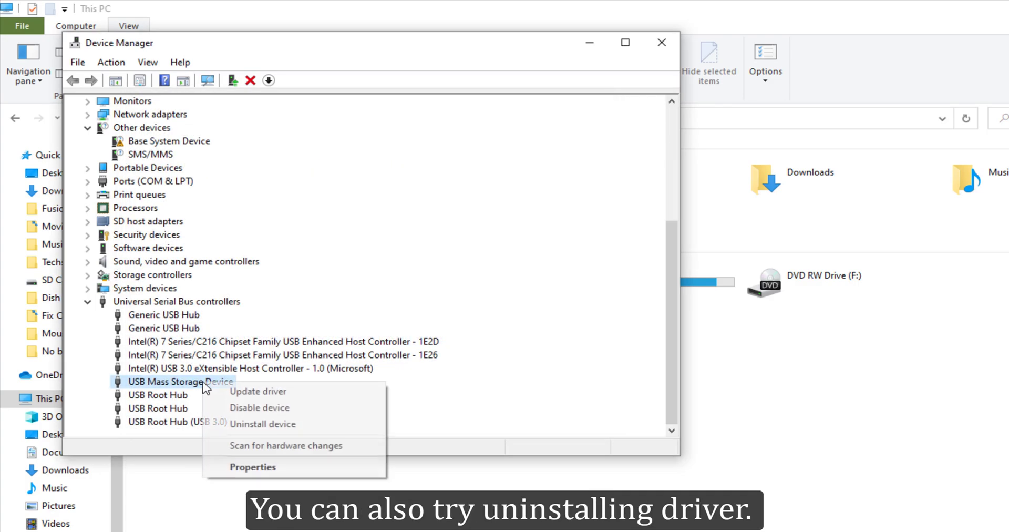
click(256, 425)
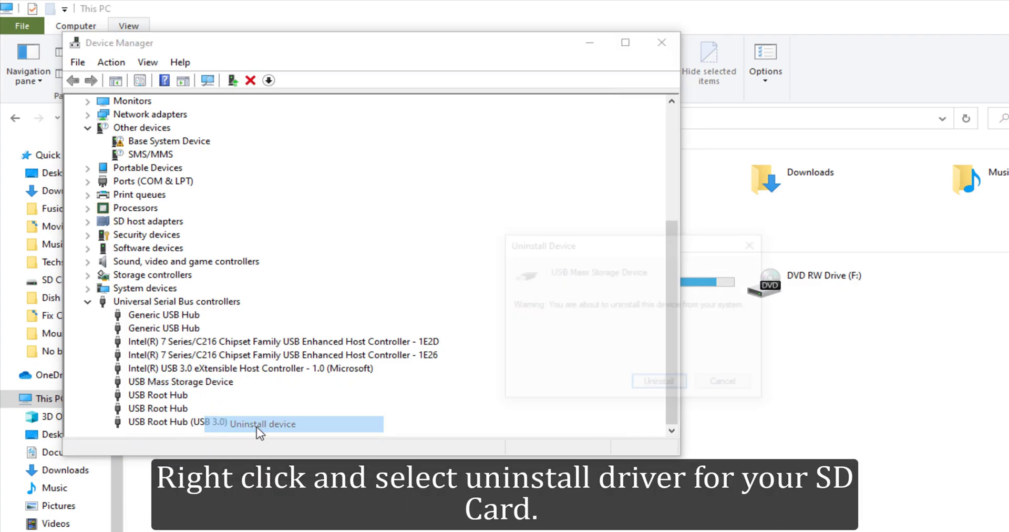
click(660, 386)
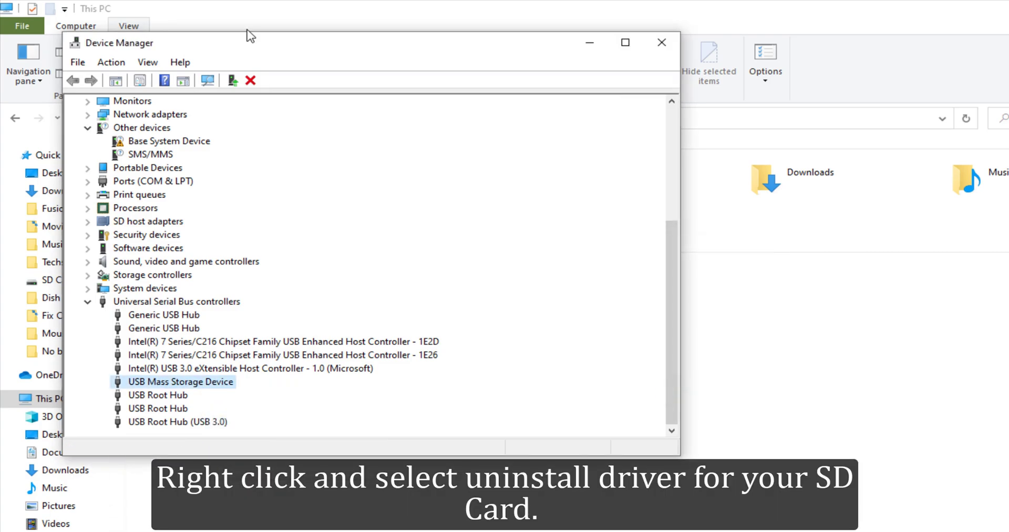
drag(267, 43, 683, 81)
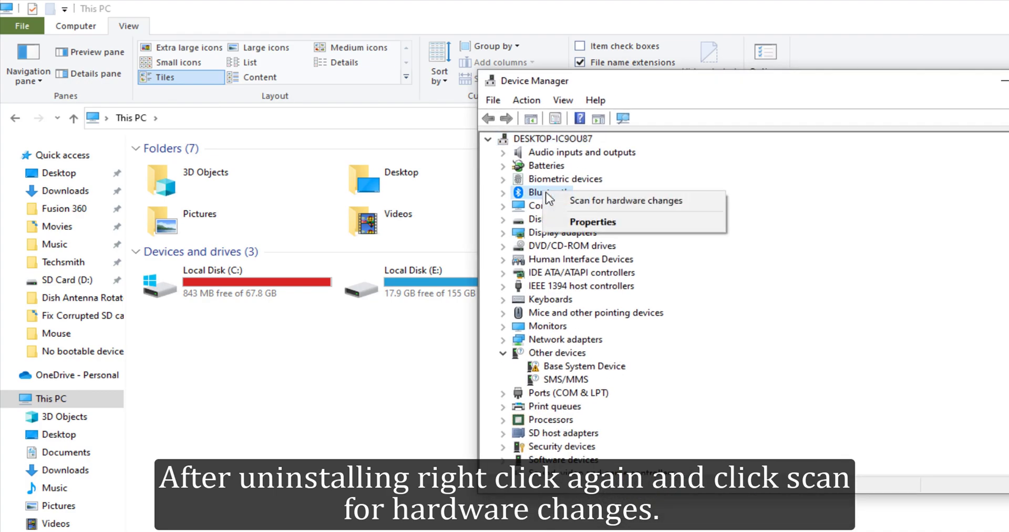
click(579, 200)
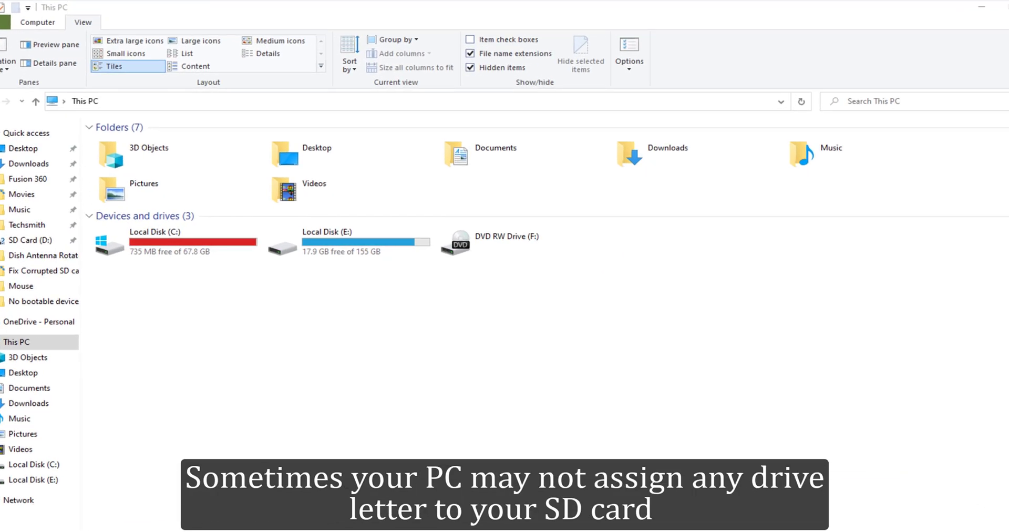
In Disk Management, add drive letter D to the SD Card volume
key(super+s)
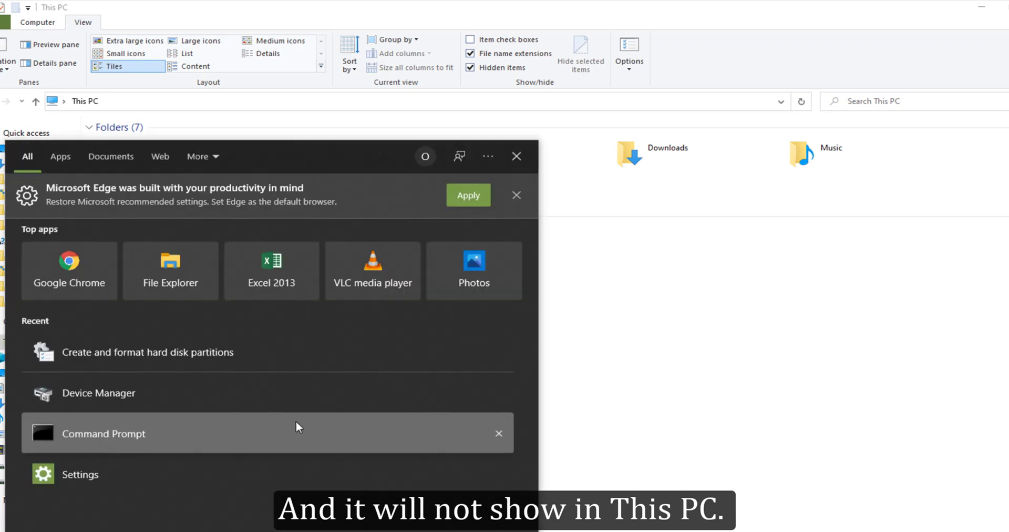
text(disk manage)
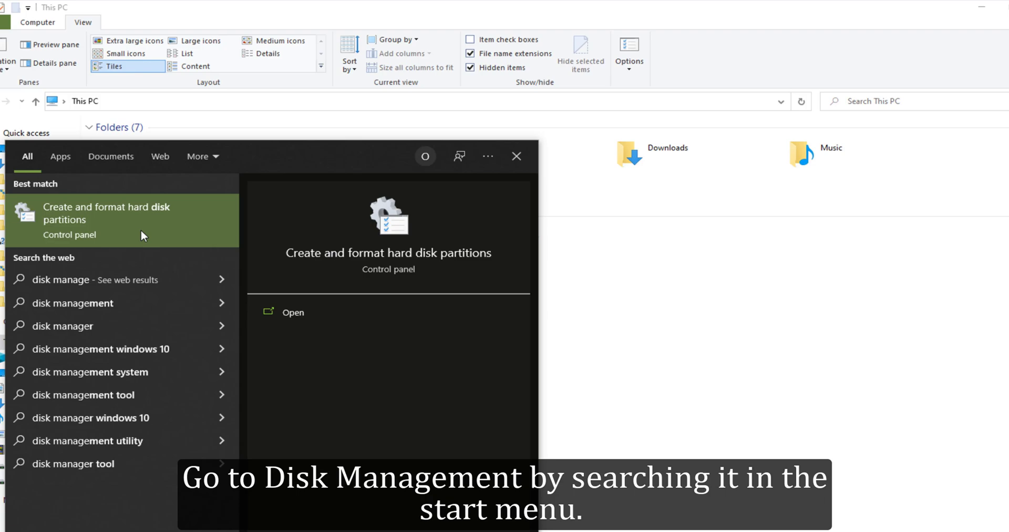
click(141, 229)
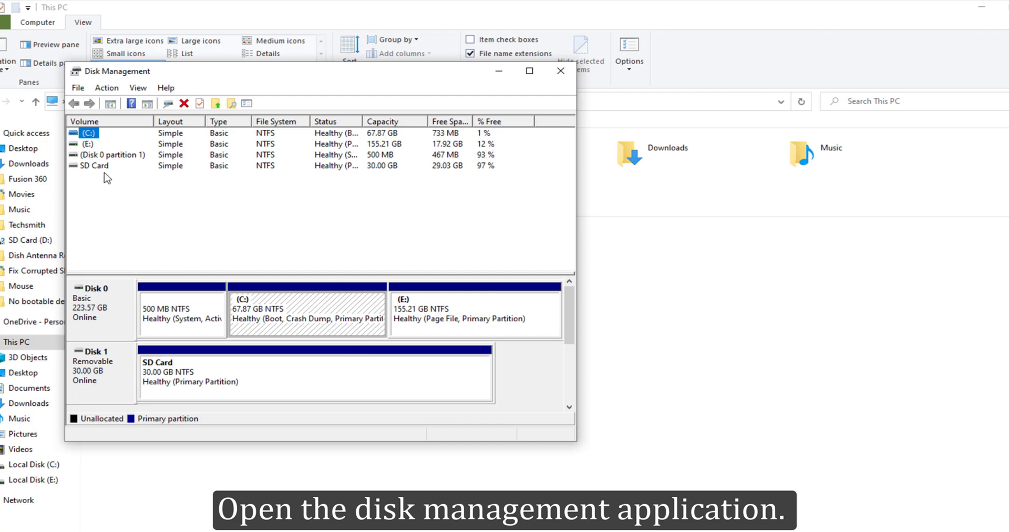
right_click(101, 166)
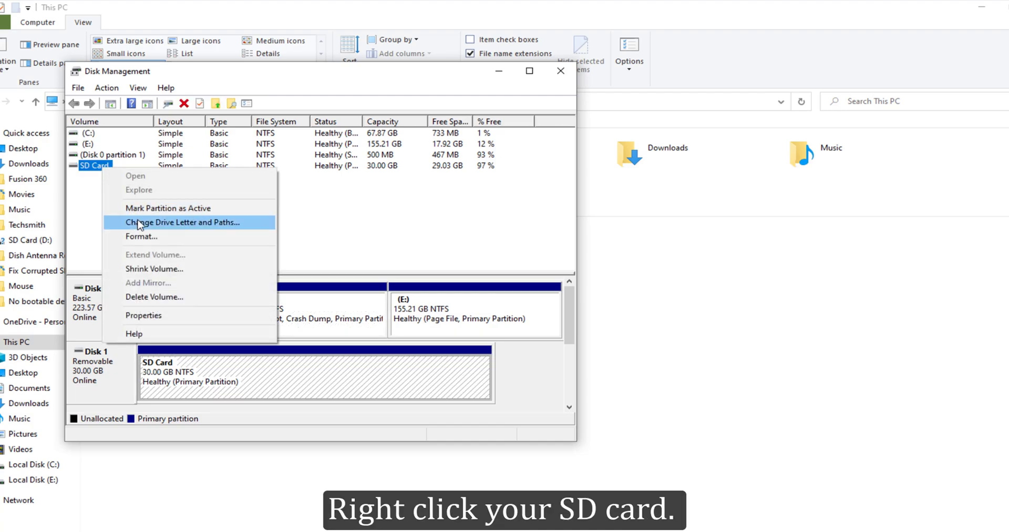
click(140, 223)
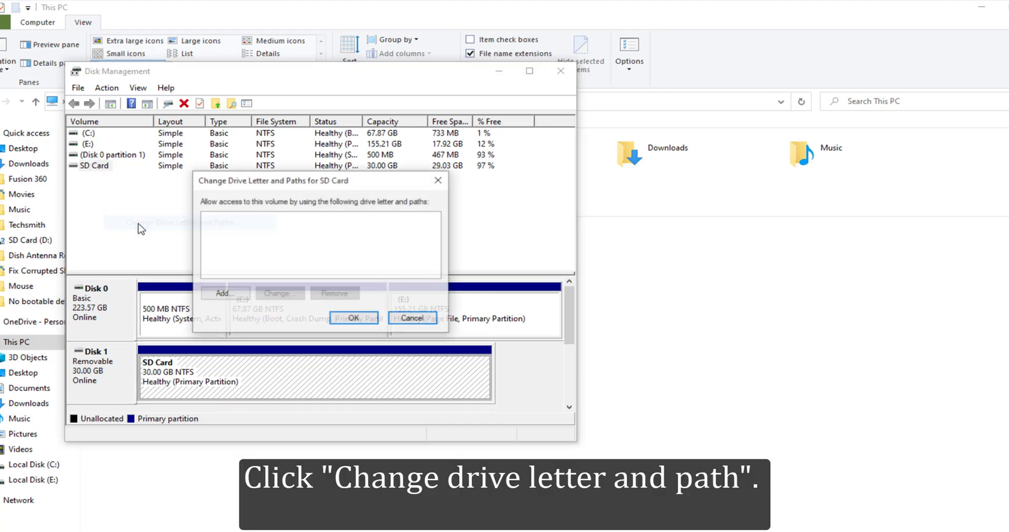
click(236, 295)
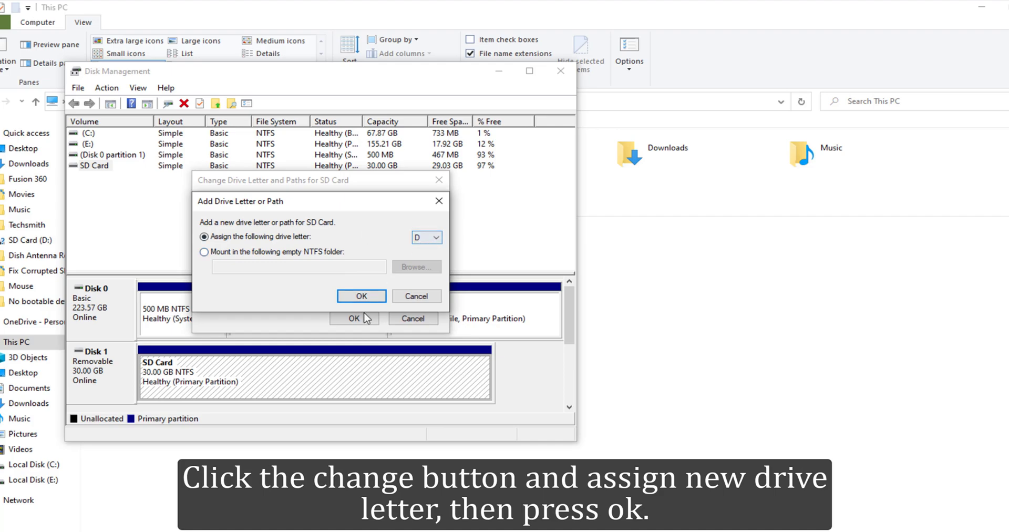
click(363, 297)
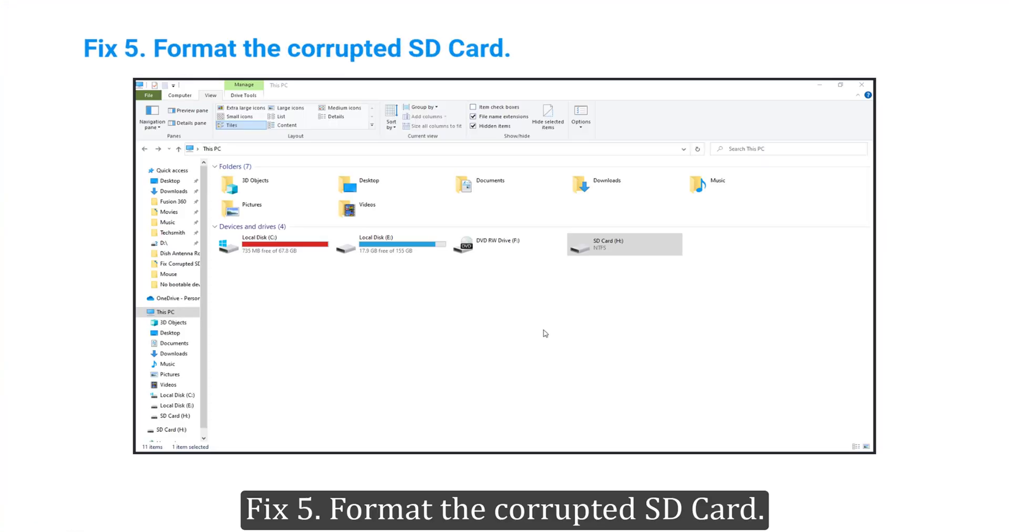
Quick-format SD Card (H:) as NTFS from its Format dialog in This PC
click(545, 333)
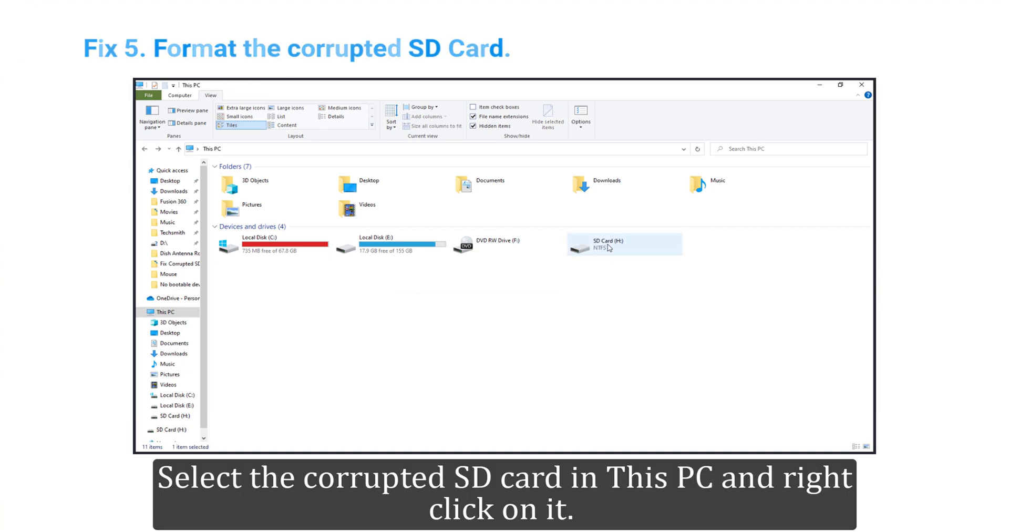
click(608, 247)
right_click(608, 247)
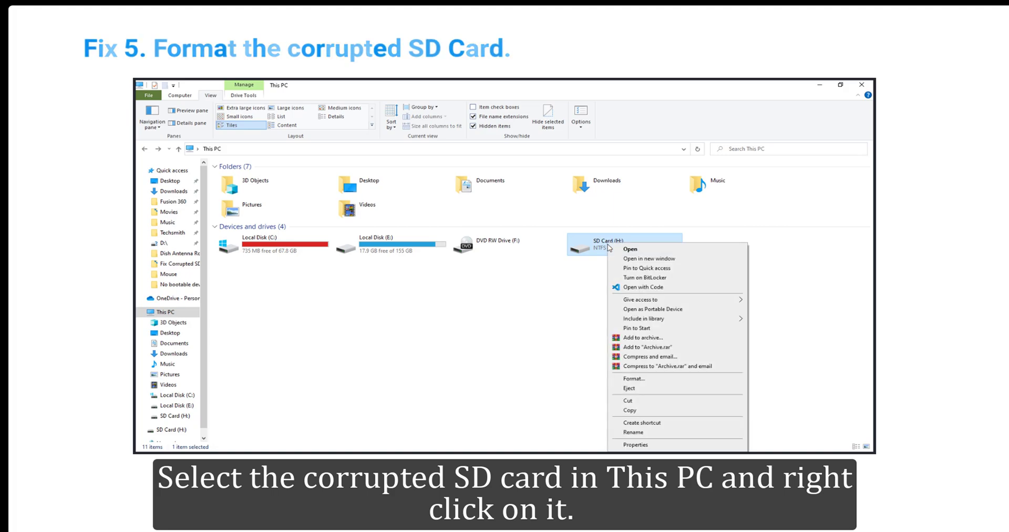
click(635, 379)
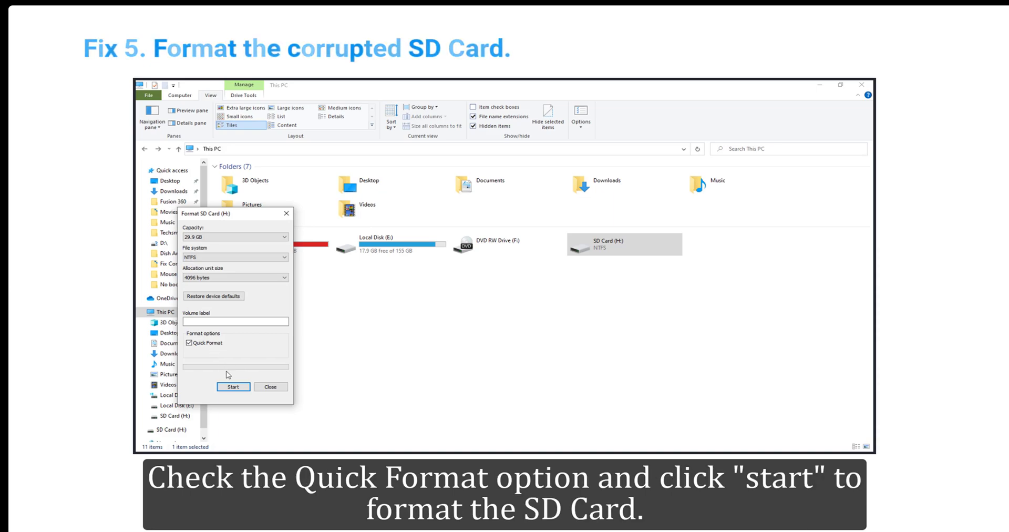
click(233, 387)
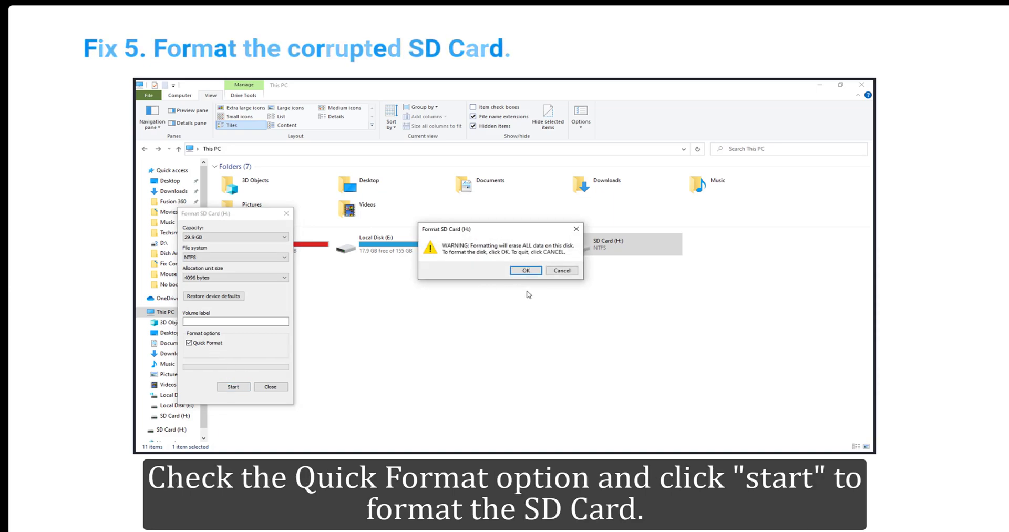
click(526, 271)
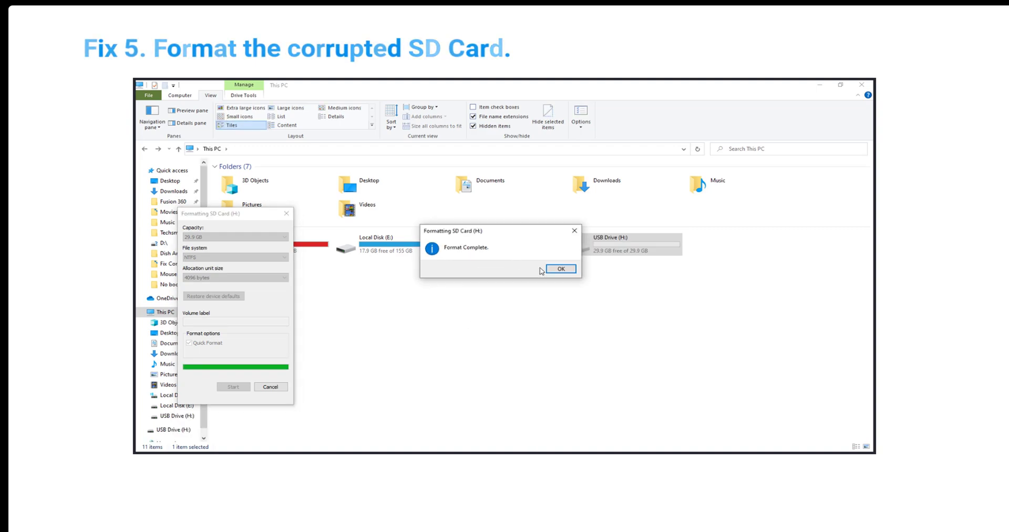
click(555, 271)
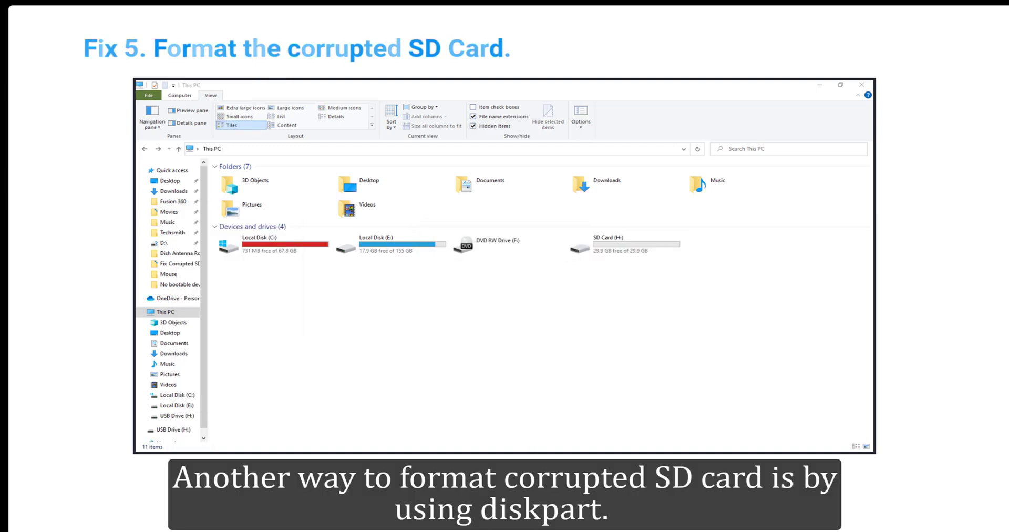
Open DiskPart, list the disks, select disk 1 and clean it
key(super)
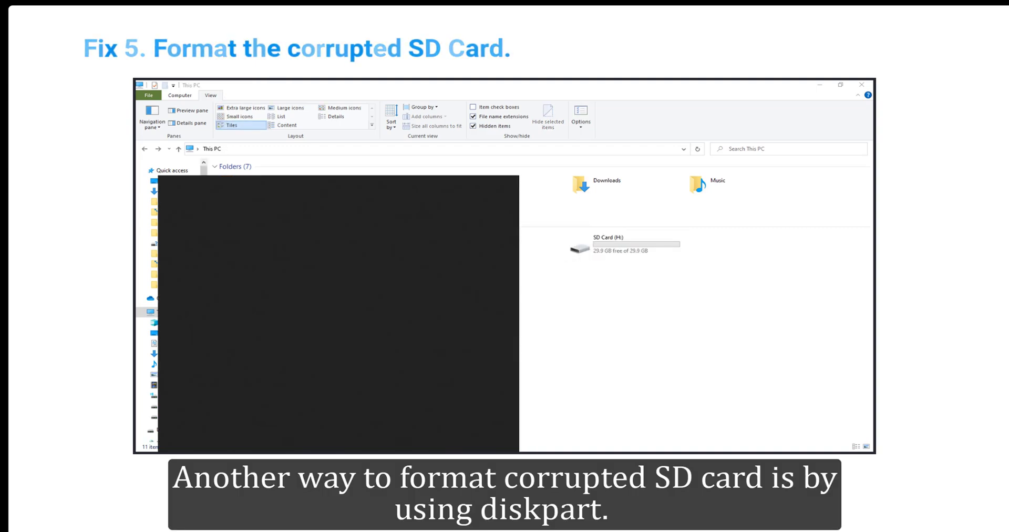
text(dis)
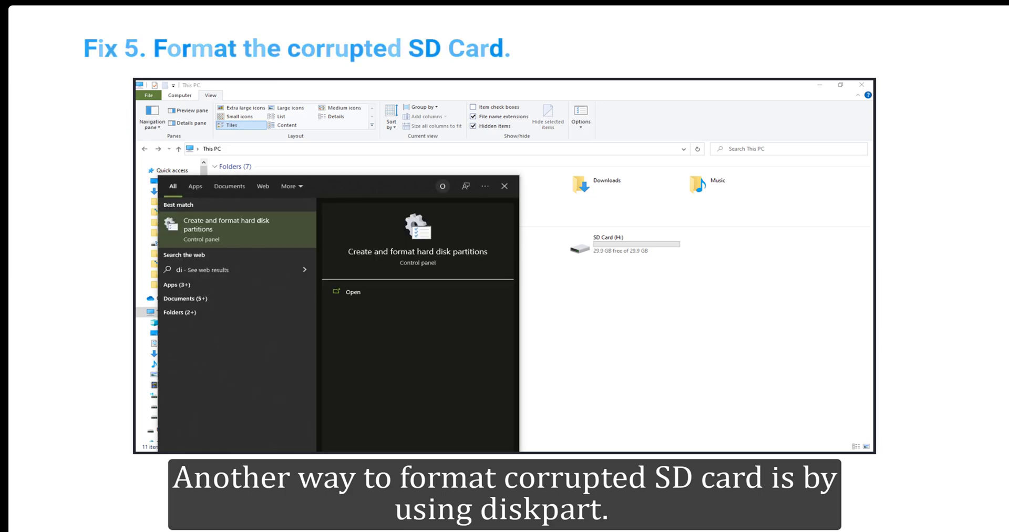
text(kpart)
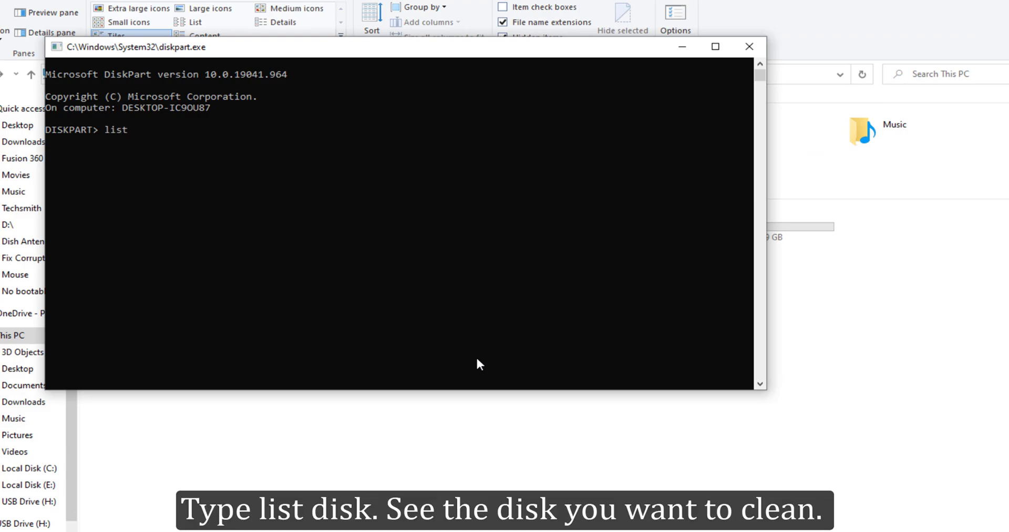
text(k)
key(Return)
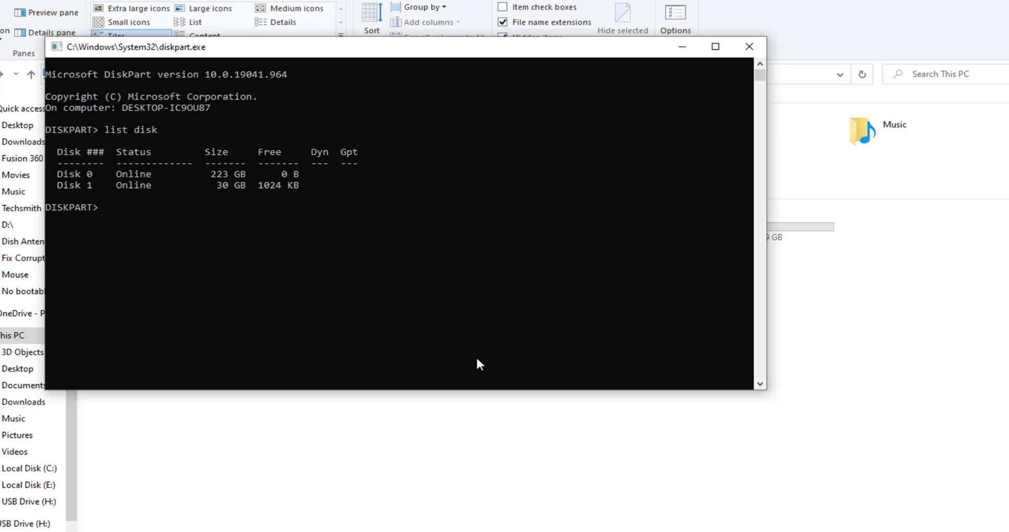
text(select disk 1)
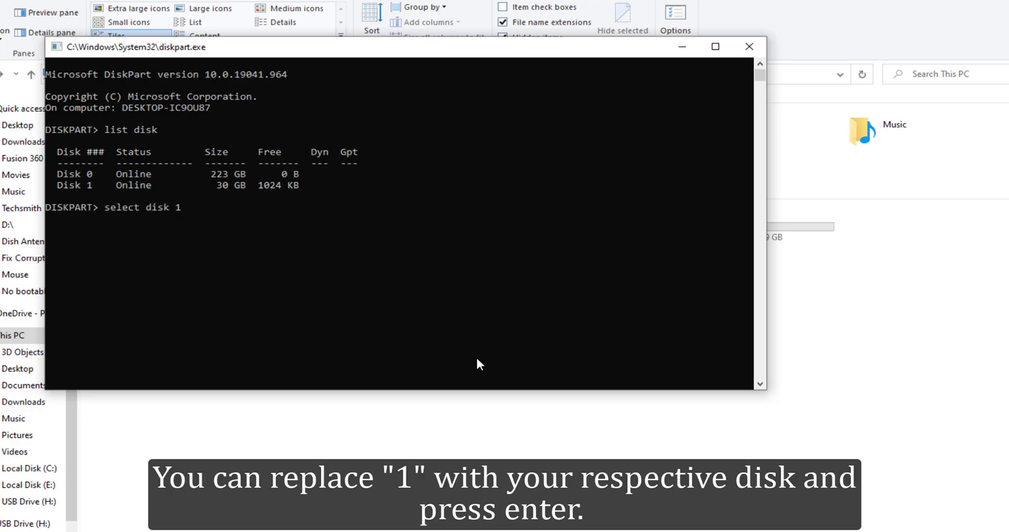
key(Return)
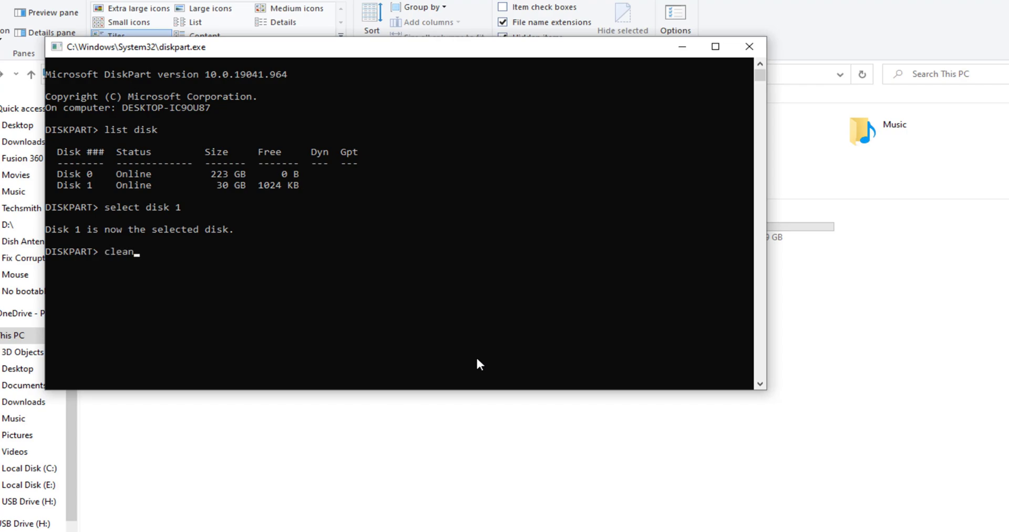
key(Return)
Create a primary partition on disk 1 and format it with format fs=ntfs quick
text(create partitio)
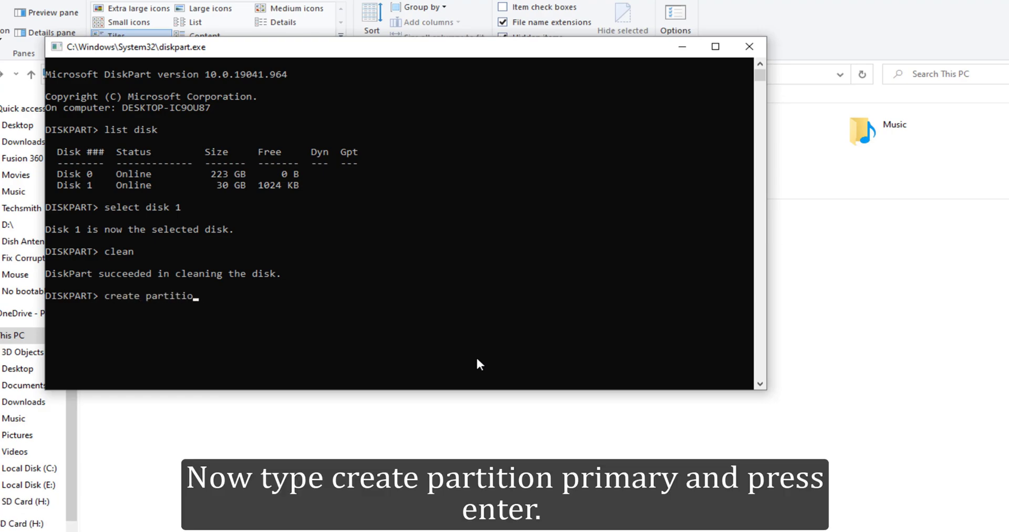
text(n primary)
key(Return)
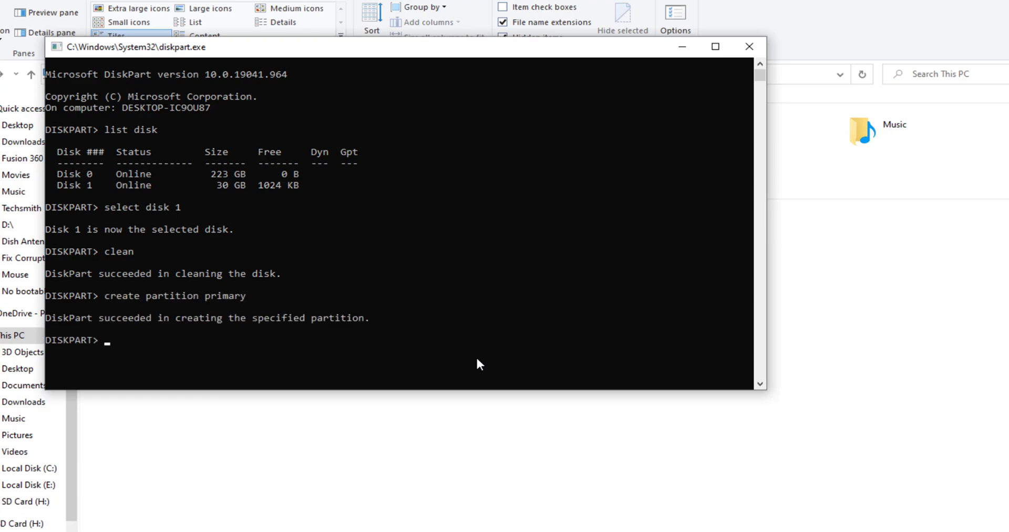
text(format)
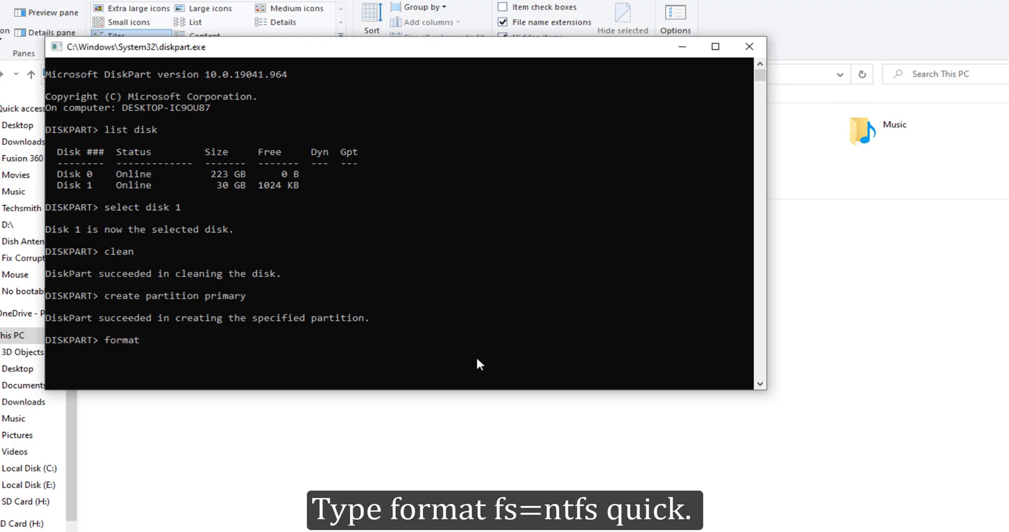
text( fs=ntfs quick)
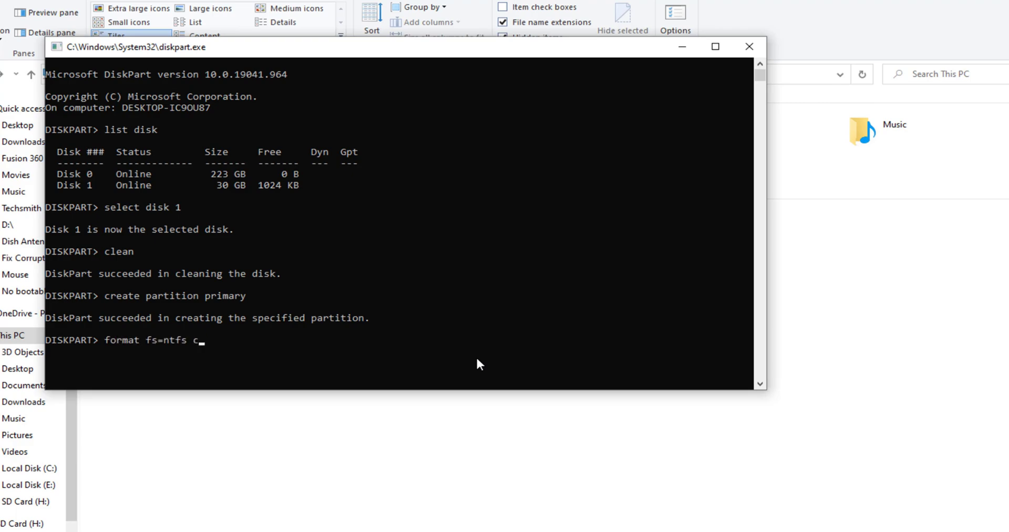
key(Return)
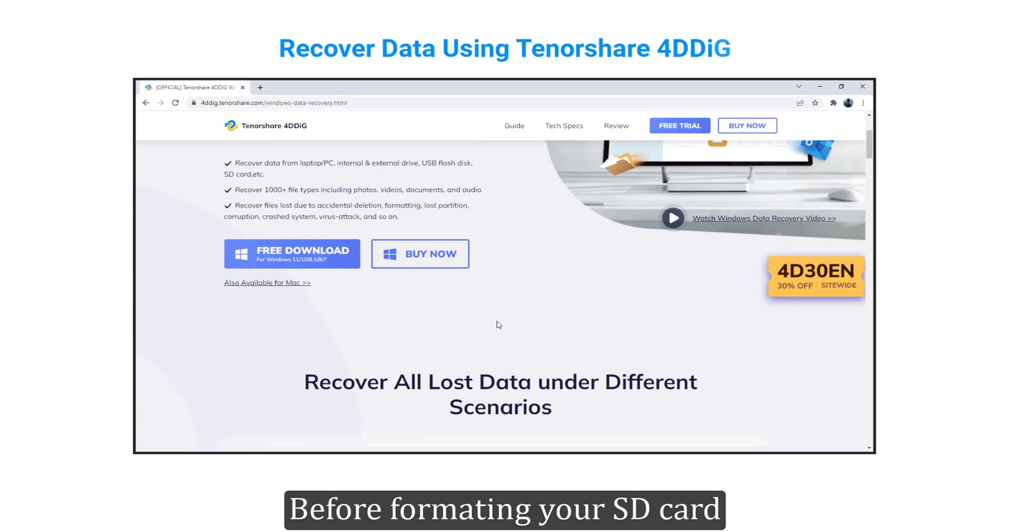
Scroll the 4DDiG page to Tech Specifications and highlight the SD/Memory Card/TF Card support line
scroll(498, 324, down, 15)
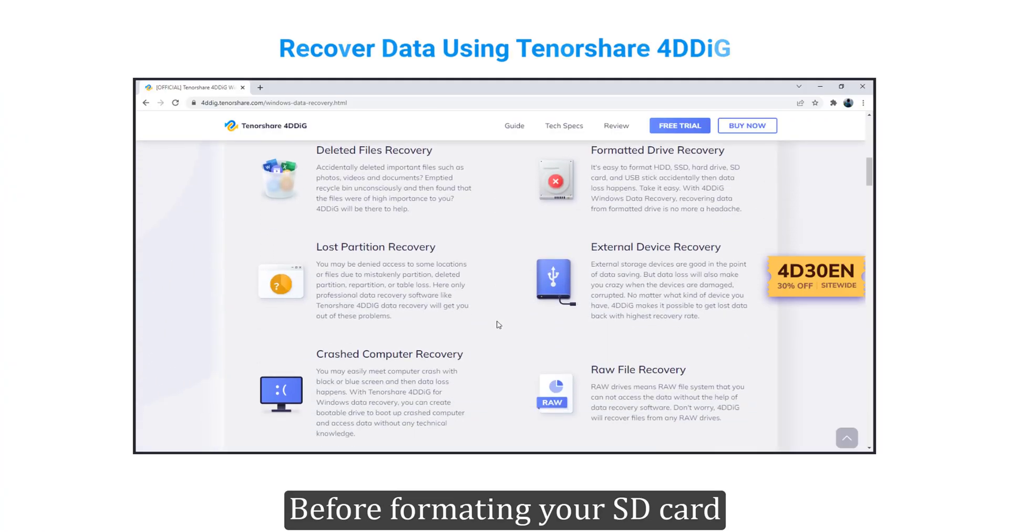
scroll(498, 324, down, 12)
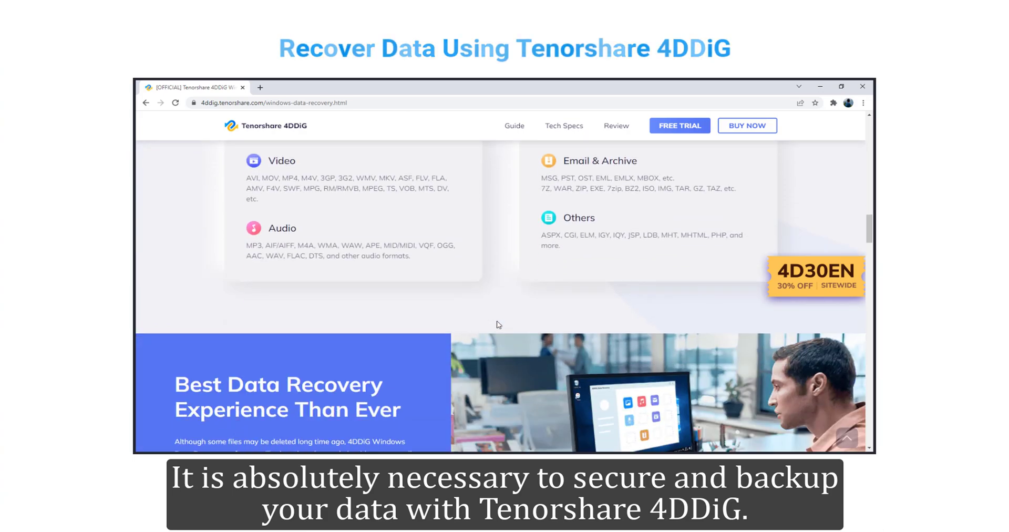
scroll(498, 324, down, 8)
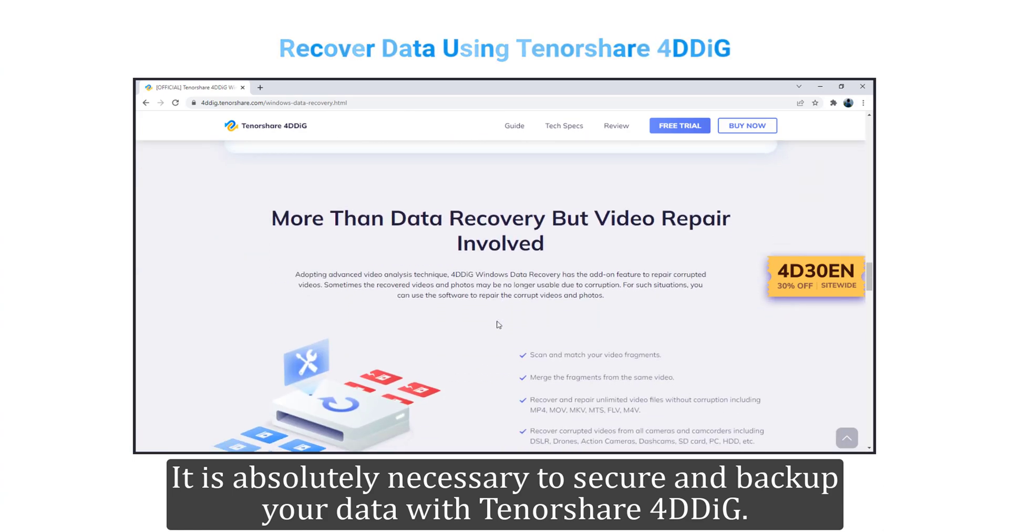
scroll(498, 324, down, 8)
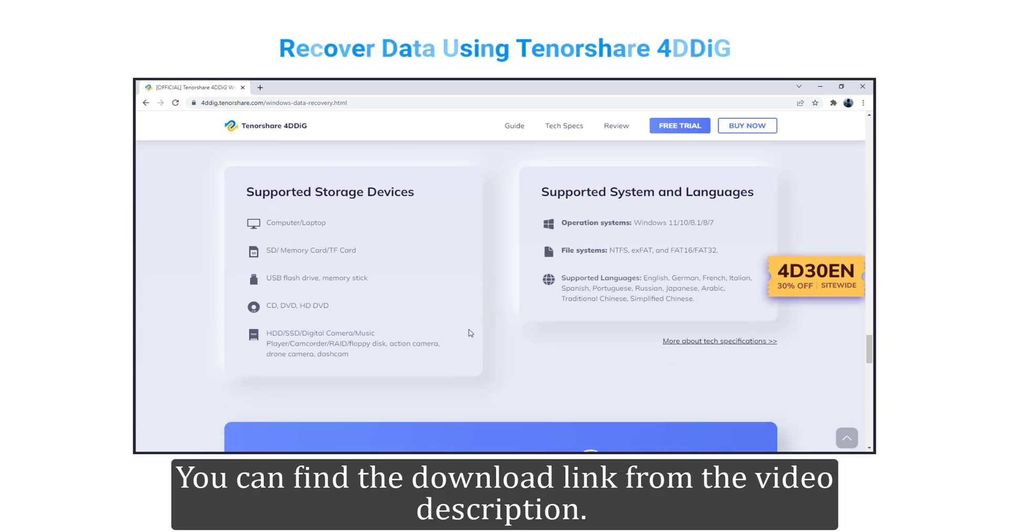
drag(358, 251, 251, 254)
click(443, 299)
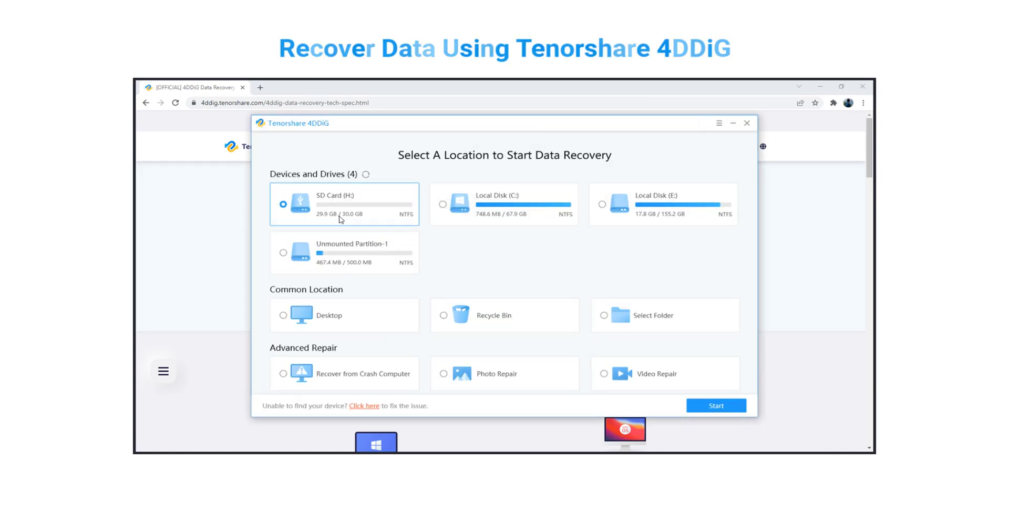
Scan SD Card (H:), tick the BAT BLOOD video, and recover both checked files to the Desktop
click(705, 404)
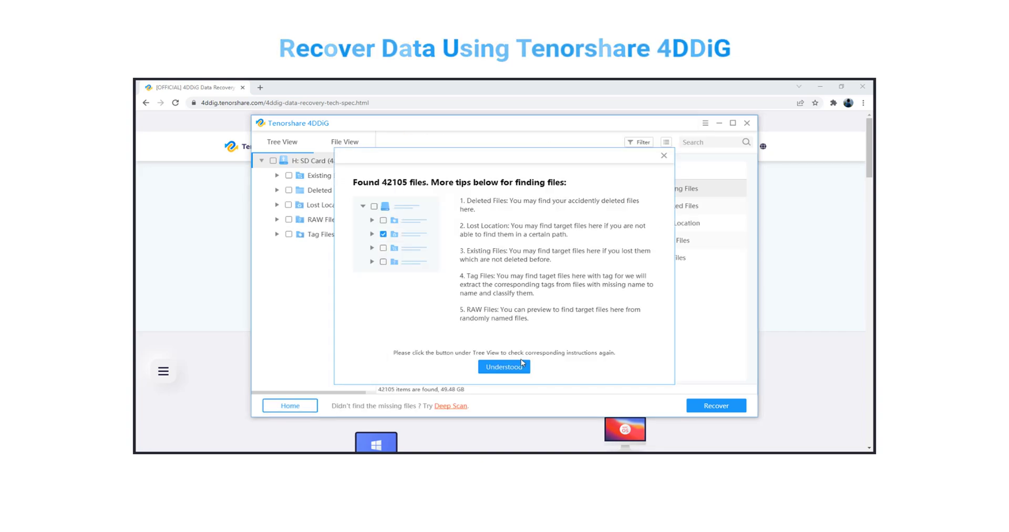
click(504, 366)
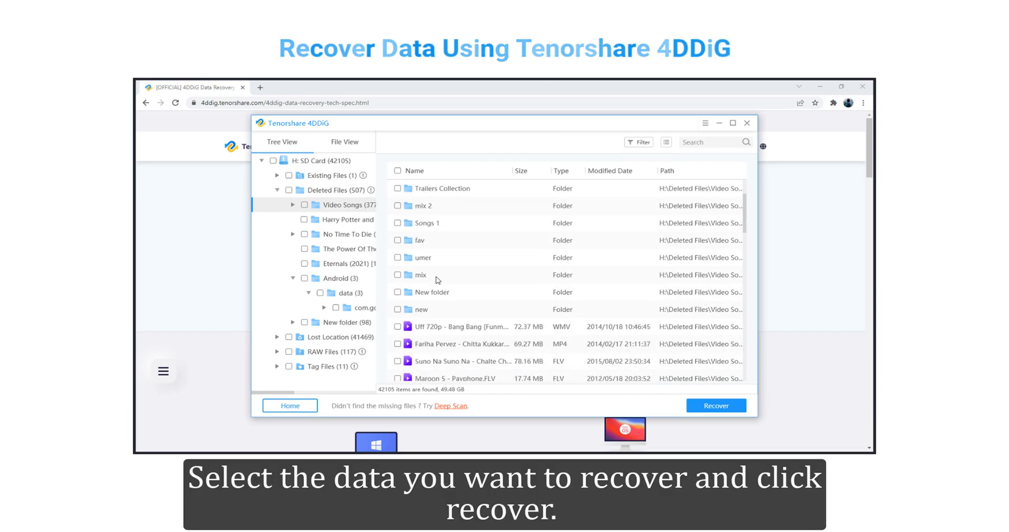
scroll(430, 378, down, 1)
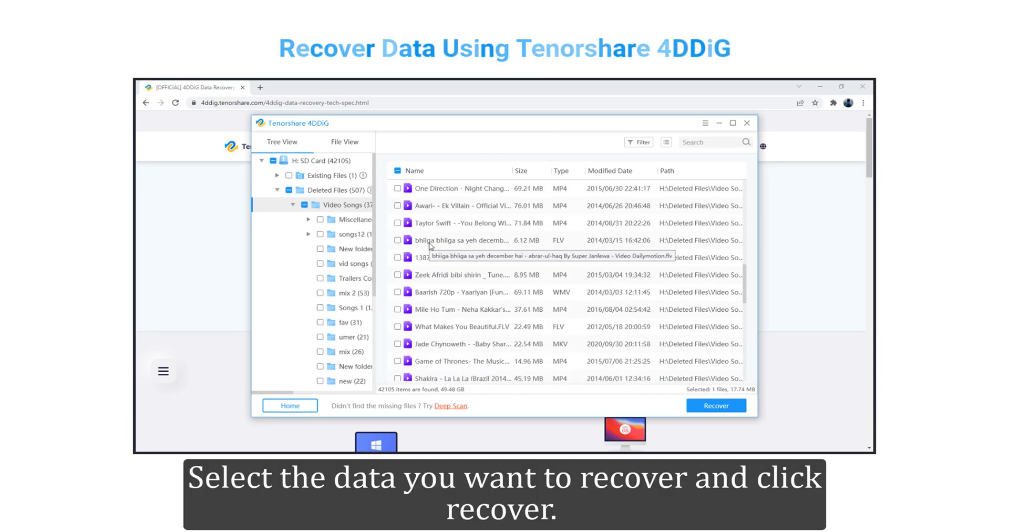
click(397, 344)
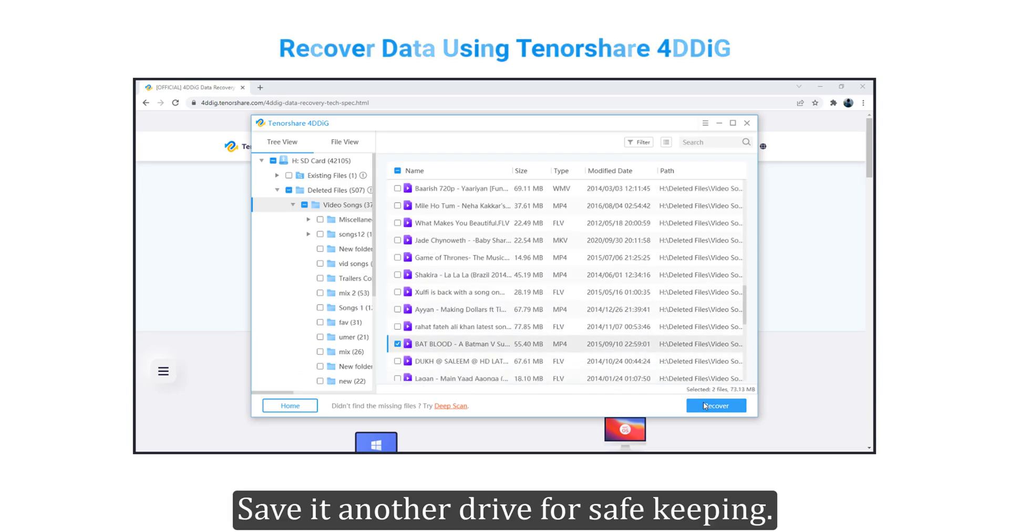
click(705, 405)
click(395, 208)
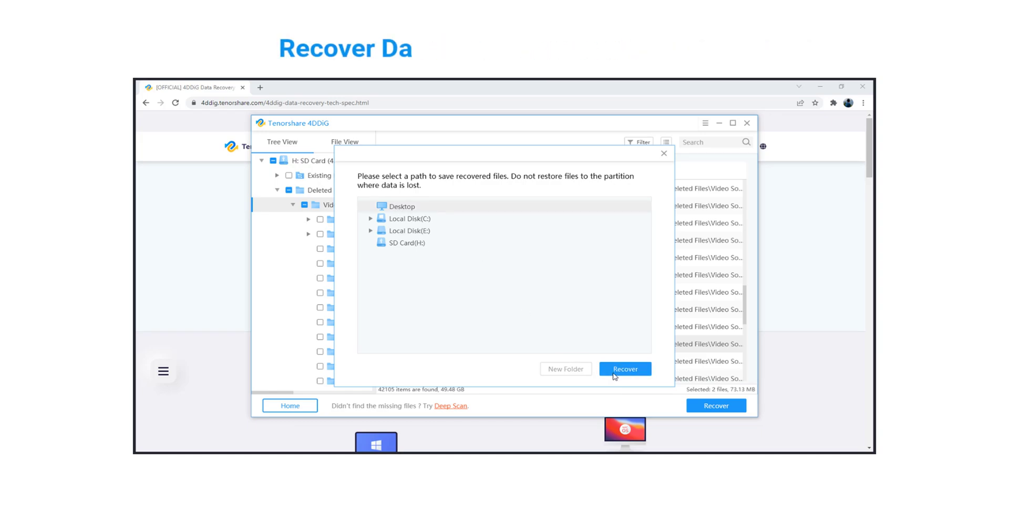
click(614, 368)
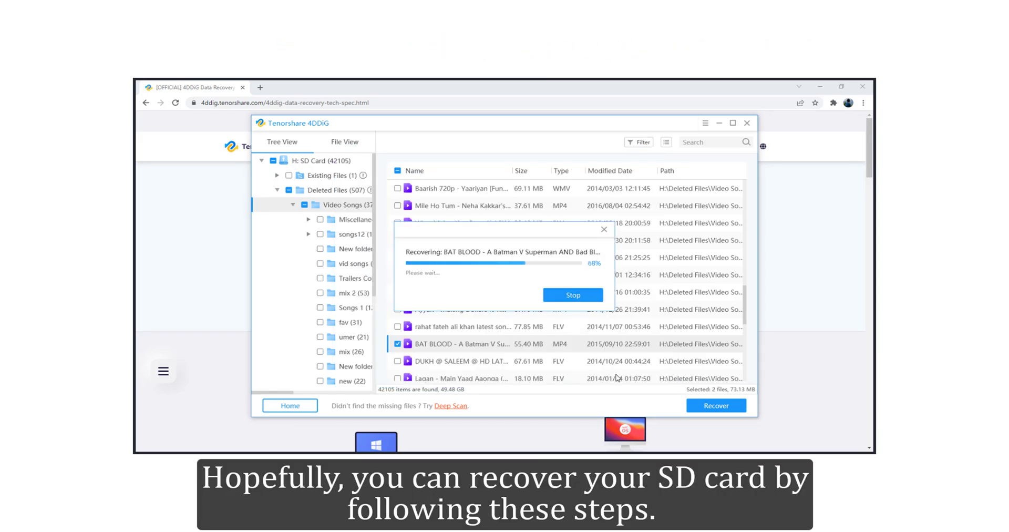
click(573, 292)
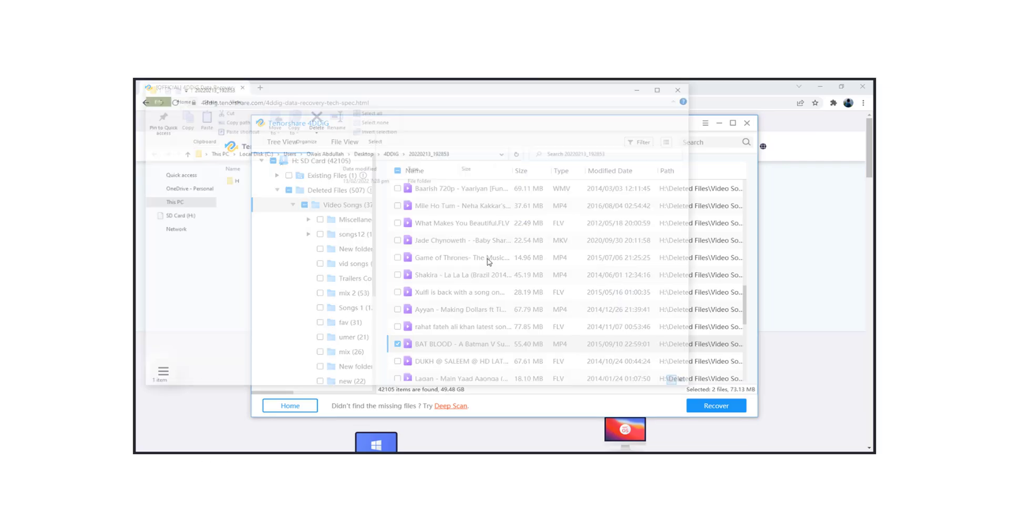